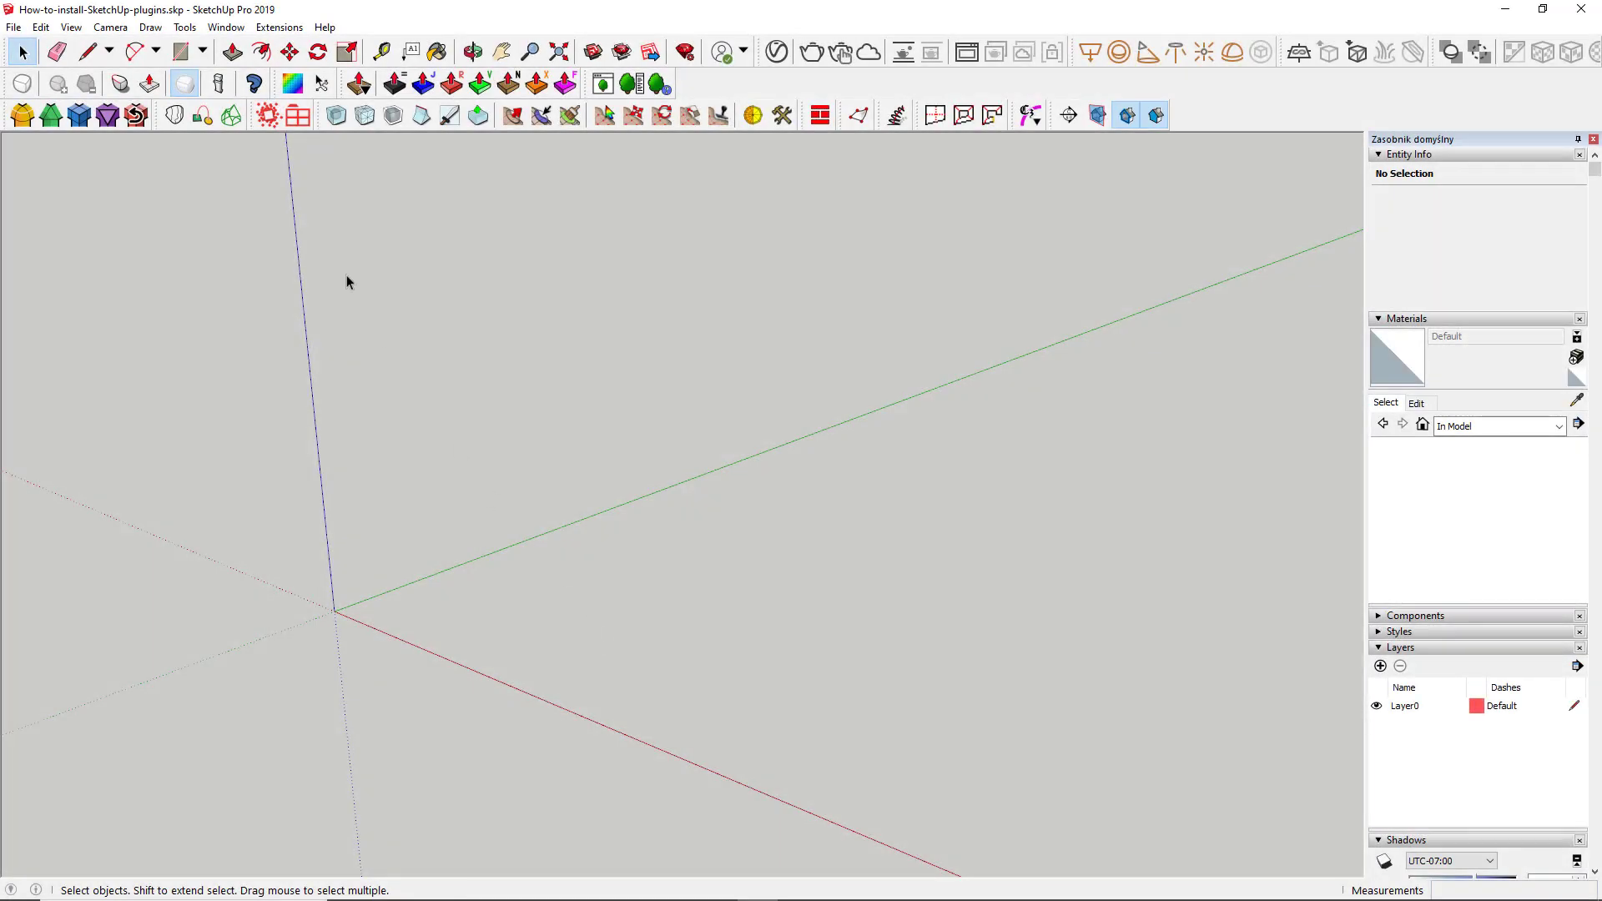
Step: Draw the first Bezier curve starting at the axis origin, bent with a third point
click(150, 27)
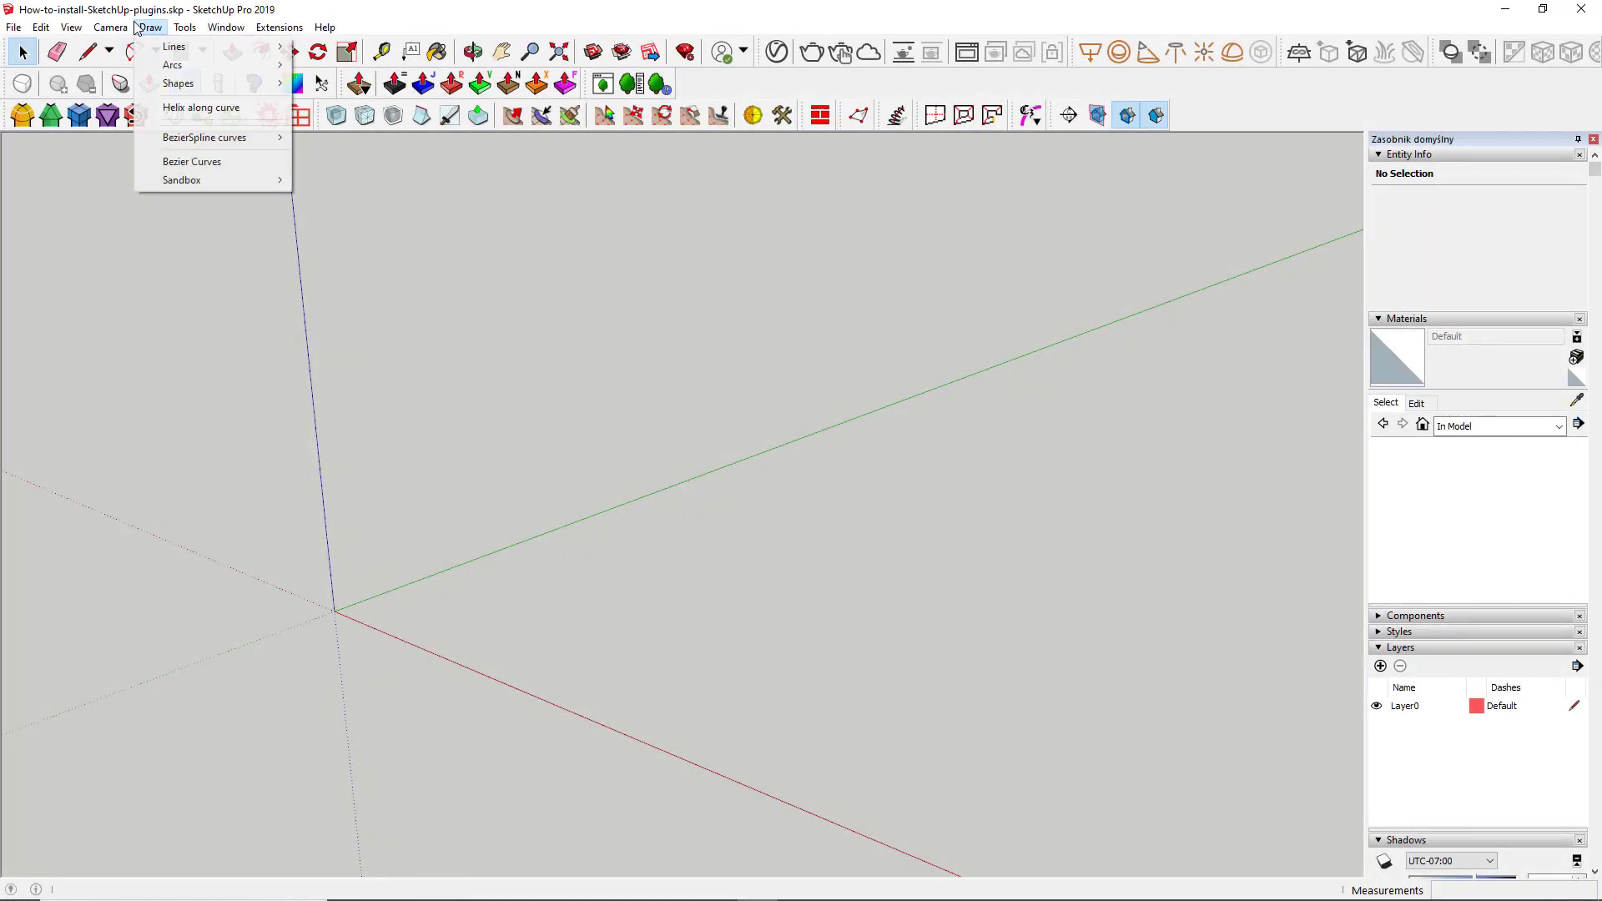
click(205, 166)
click(335, 611)
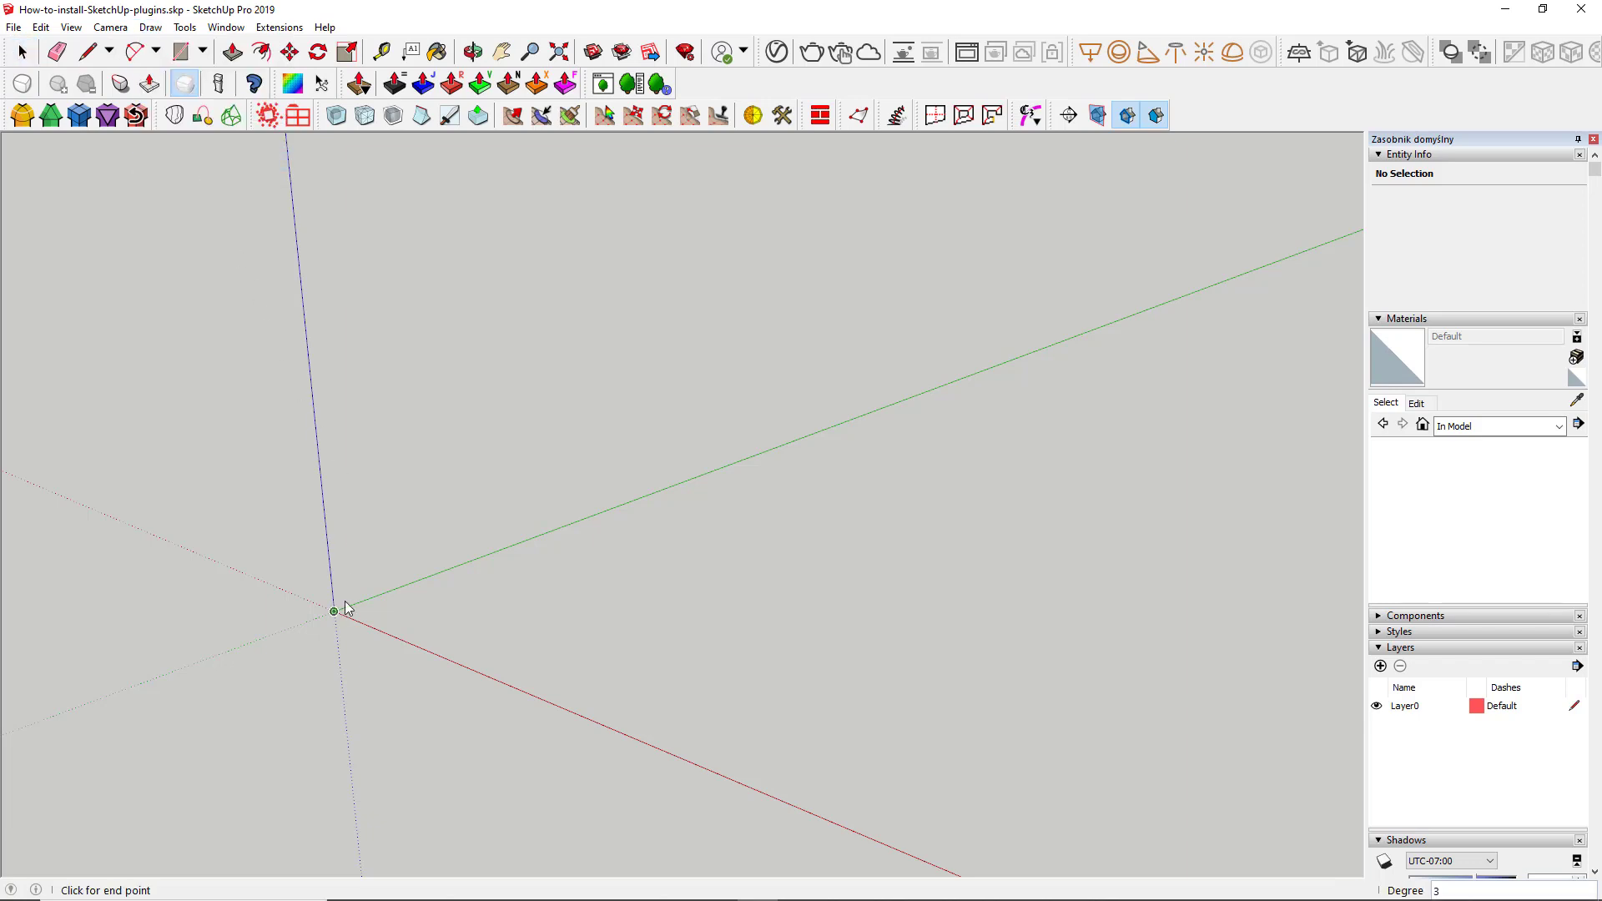
click(628, 388)
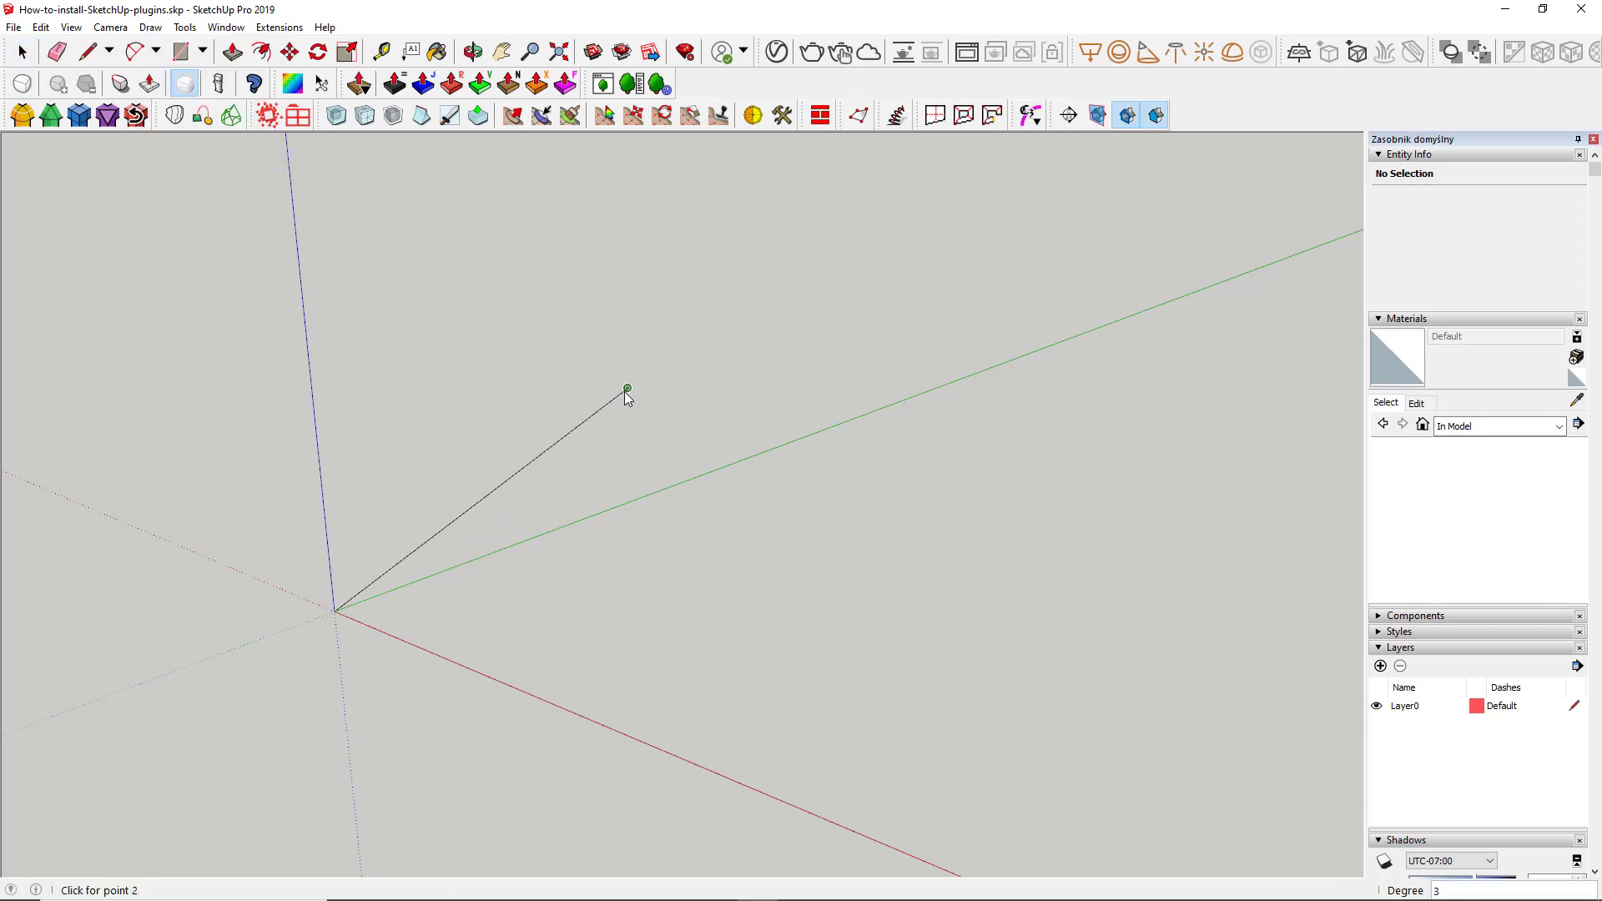
click(722, 526)
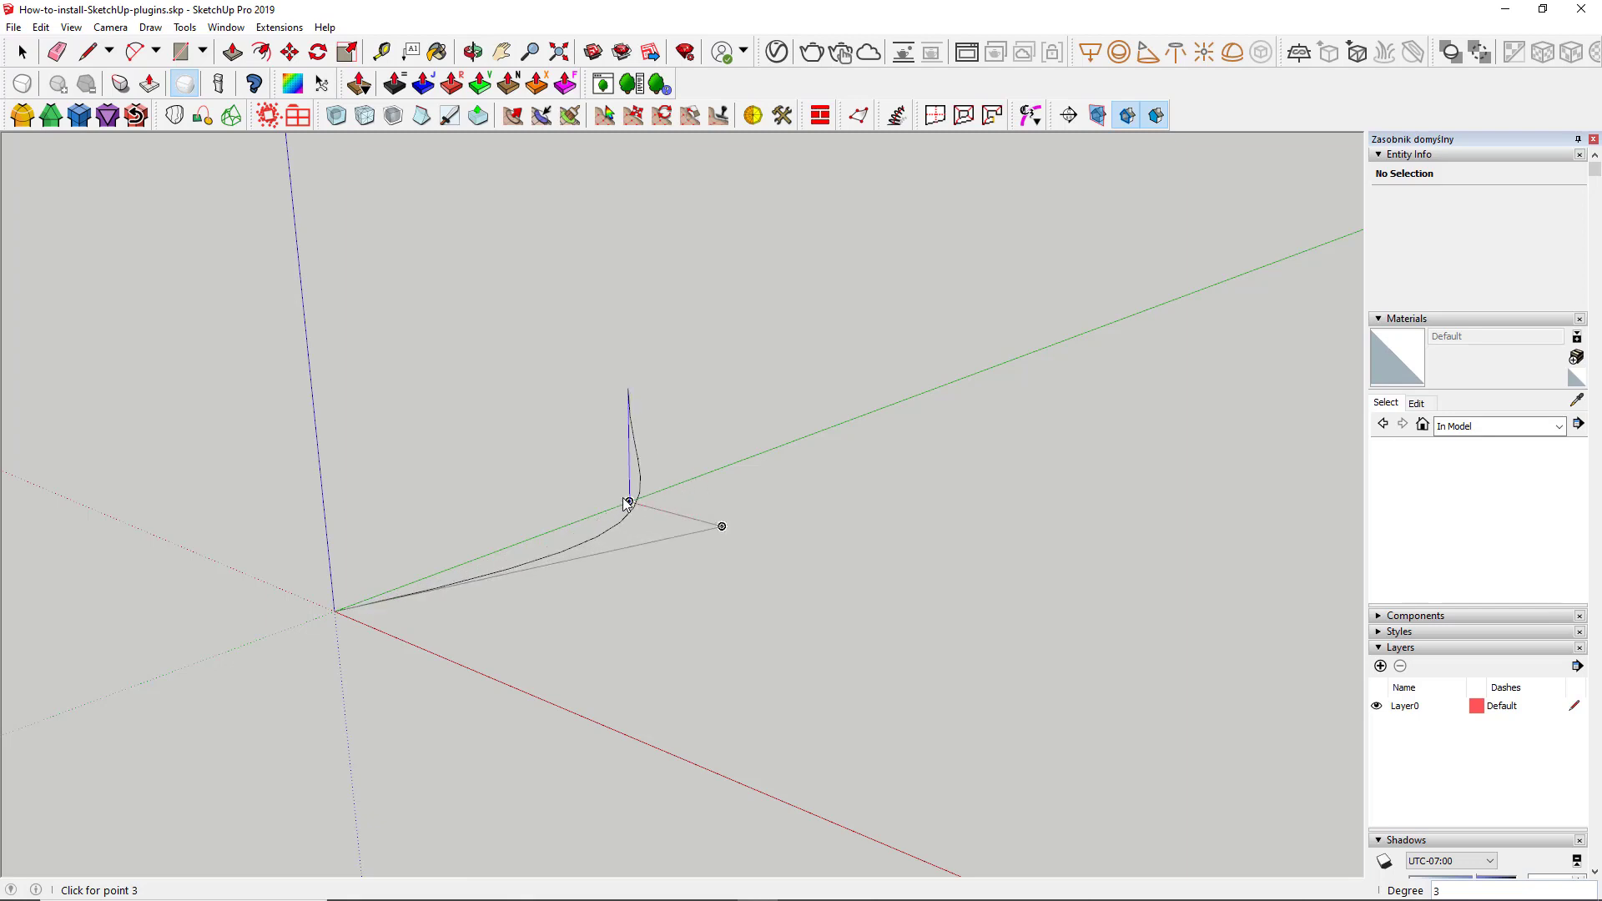
Step: Draw a second Bezier curve starting on the red axis, then select both curves
click(678, 758)
click(935, 317)
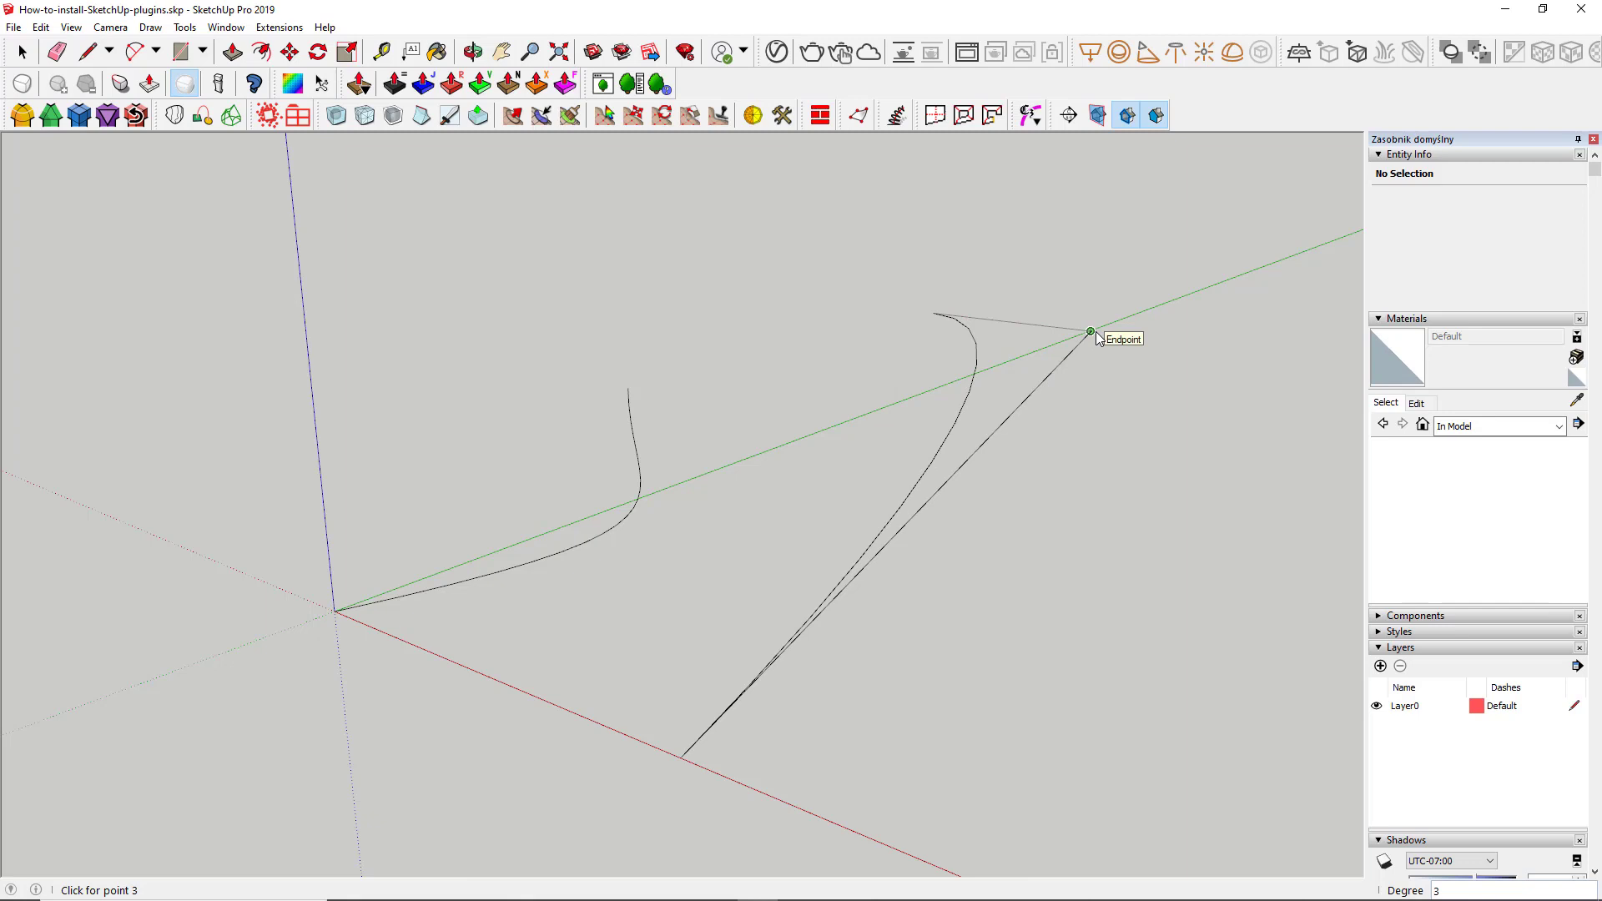
click(1089, 332)
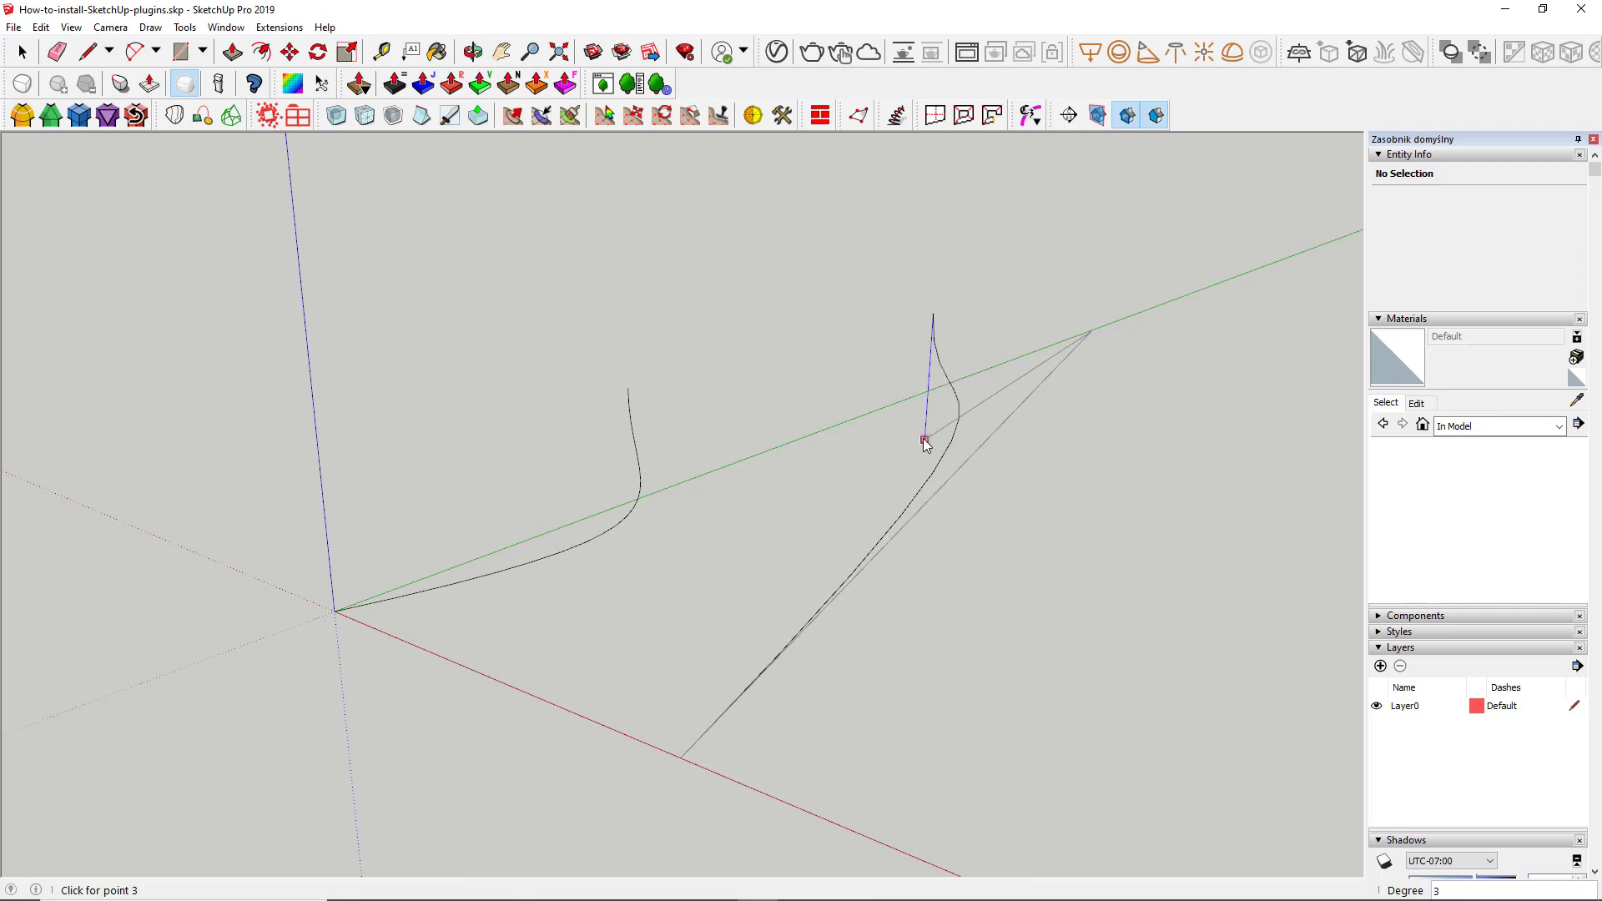
click(922, 439)
key(space)
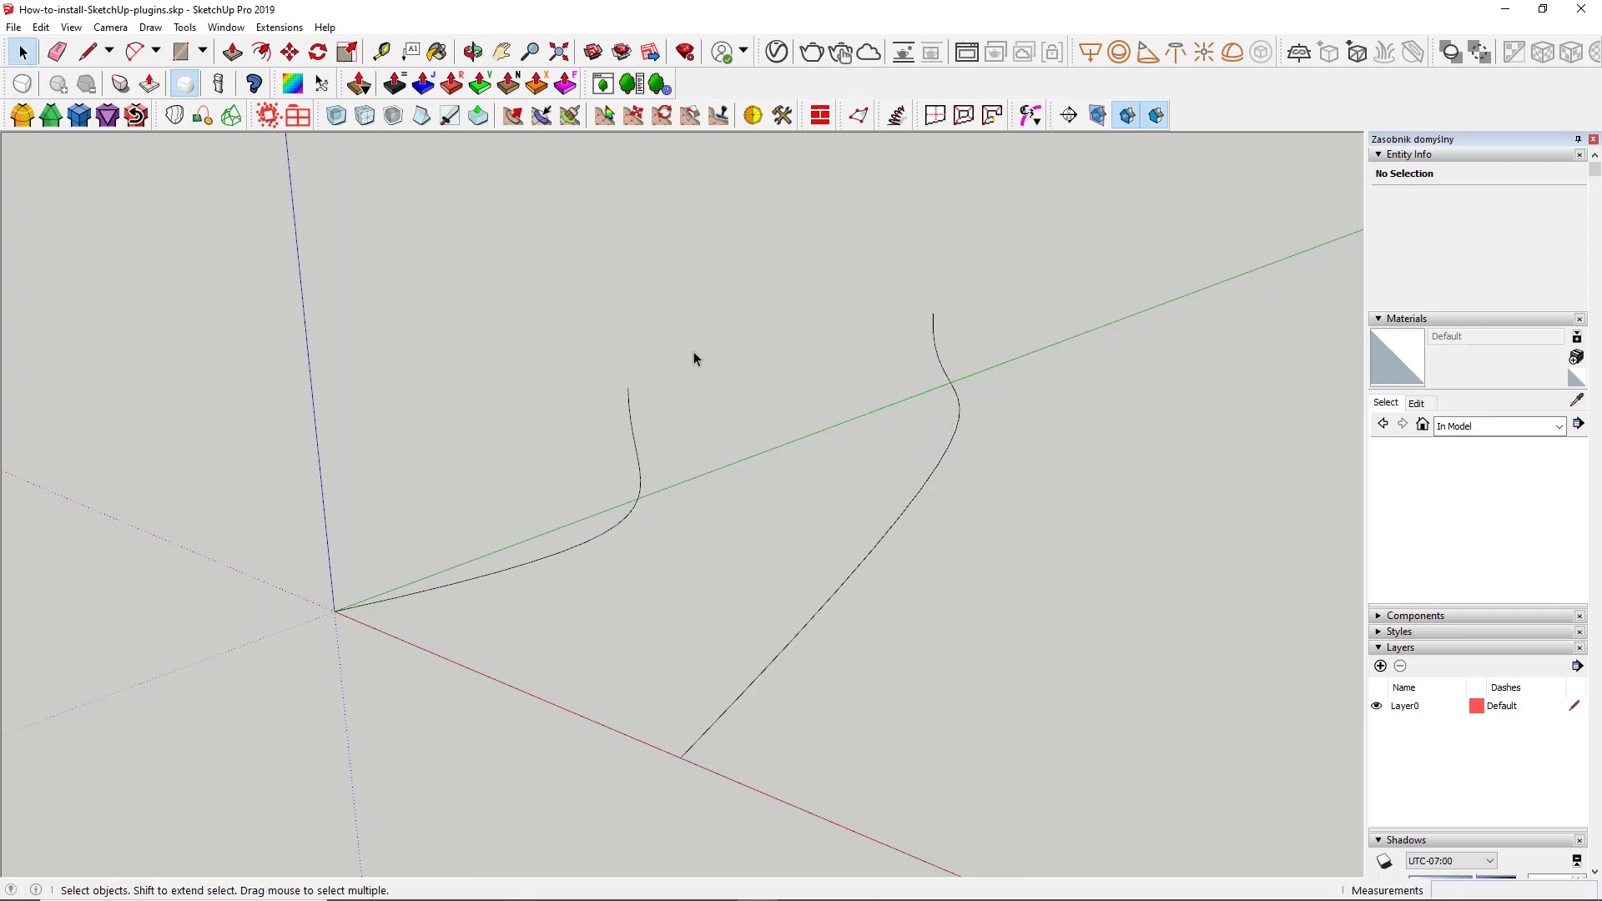
click(639, 440)
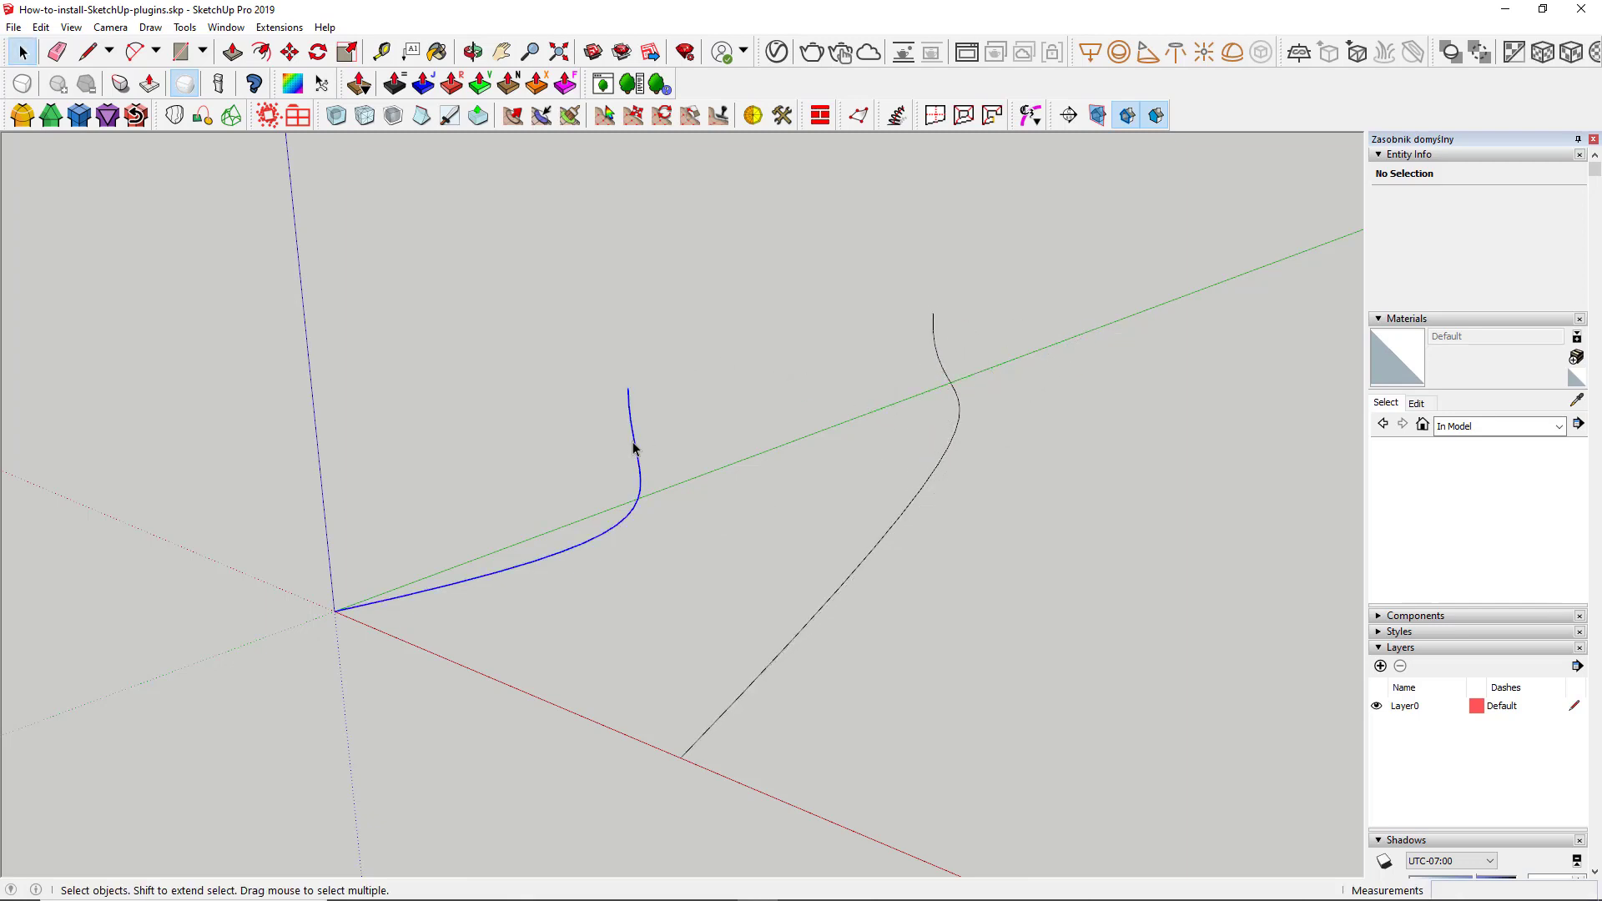
shift+click(935, 354)
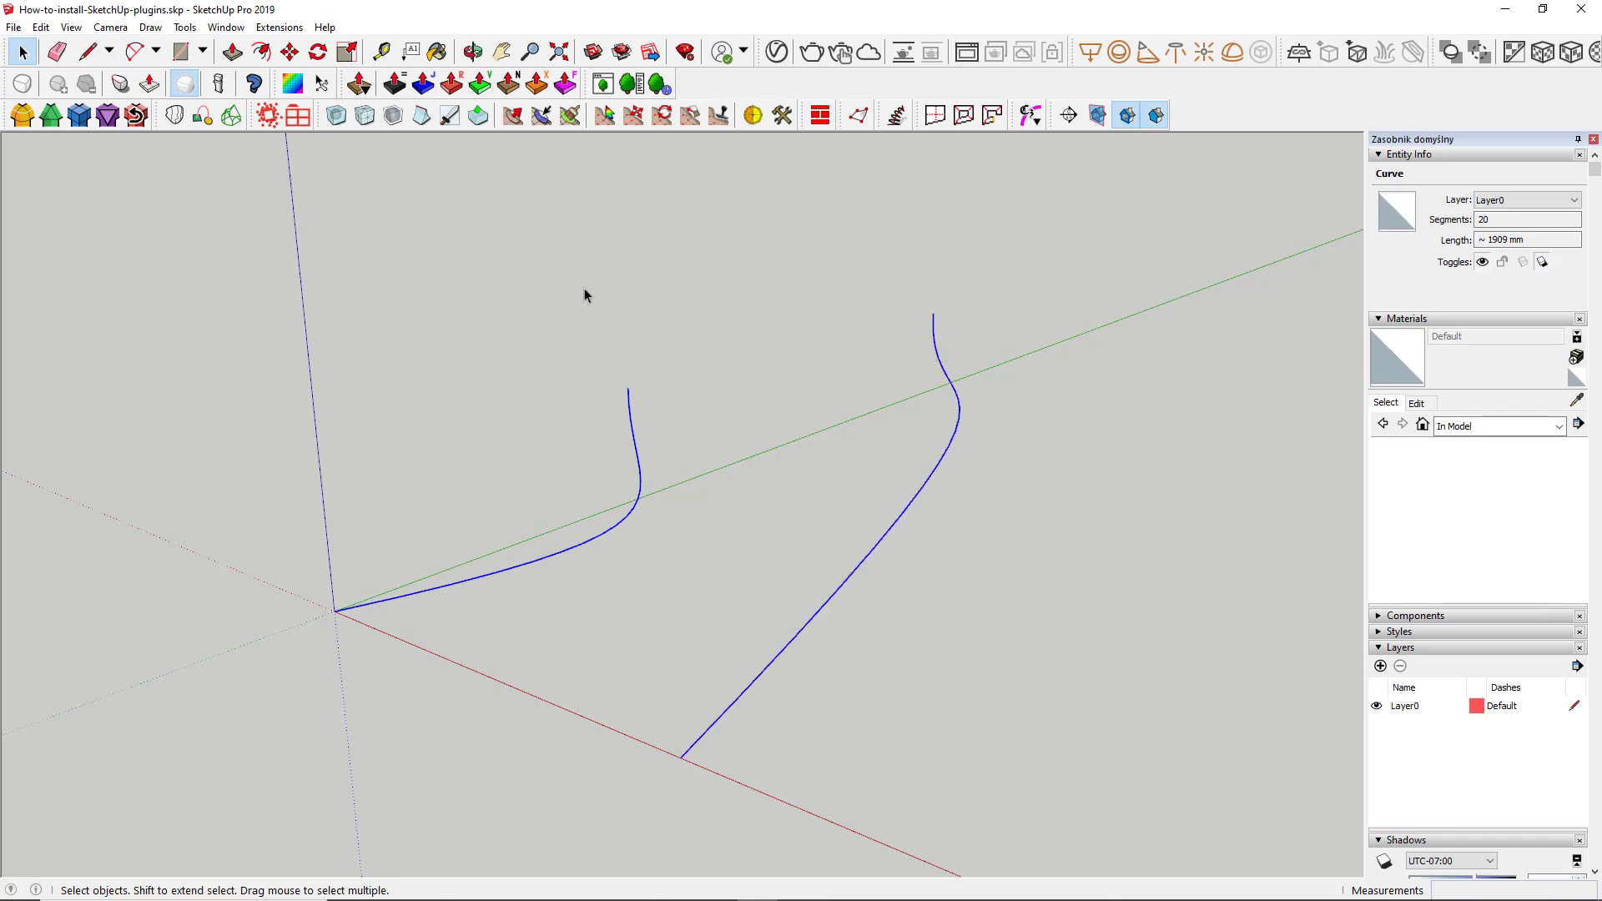
Step: Loft a surface between the curves with Loft by Spline, then start the ClothWorks simulation
click(175, 115)
middle_drag(734, 434, 966, 388)
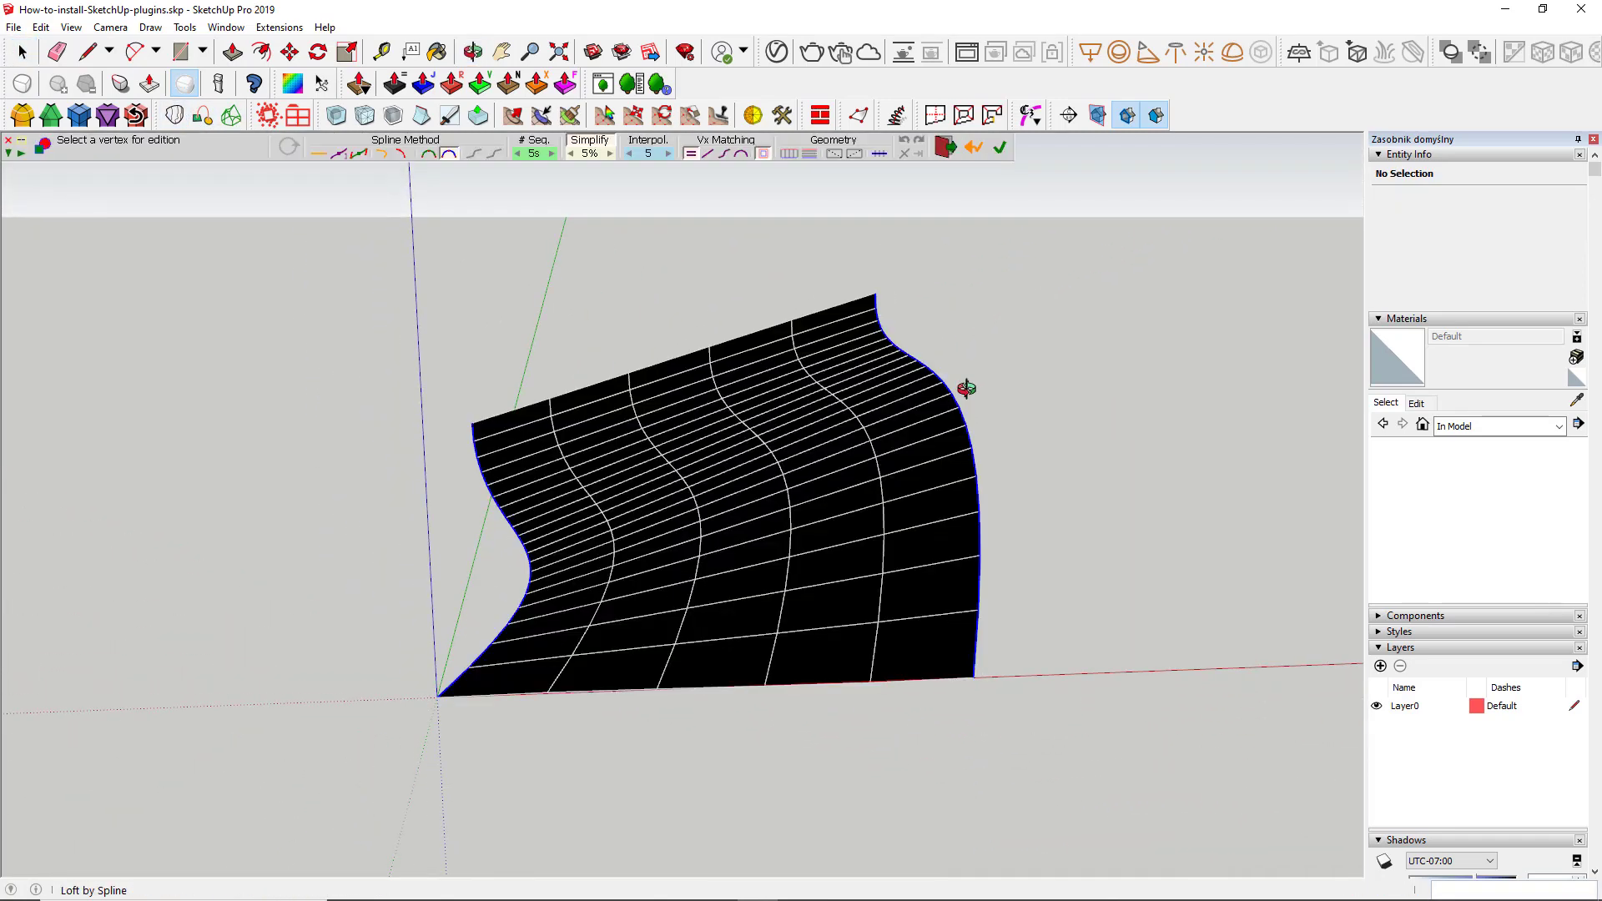
click(396, 159)
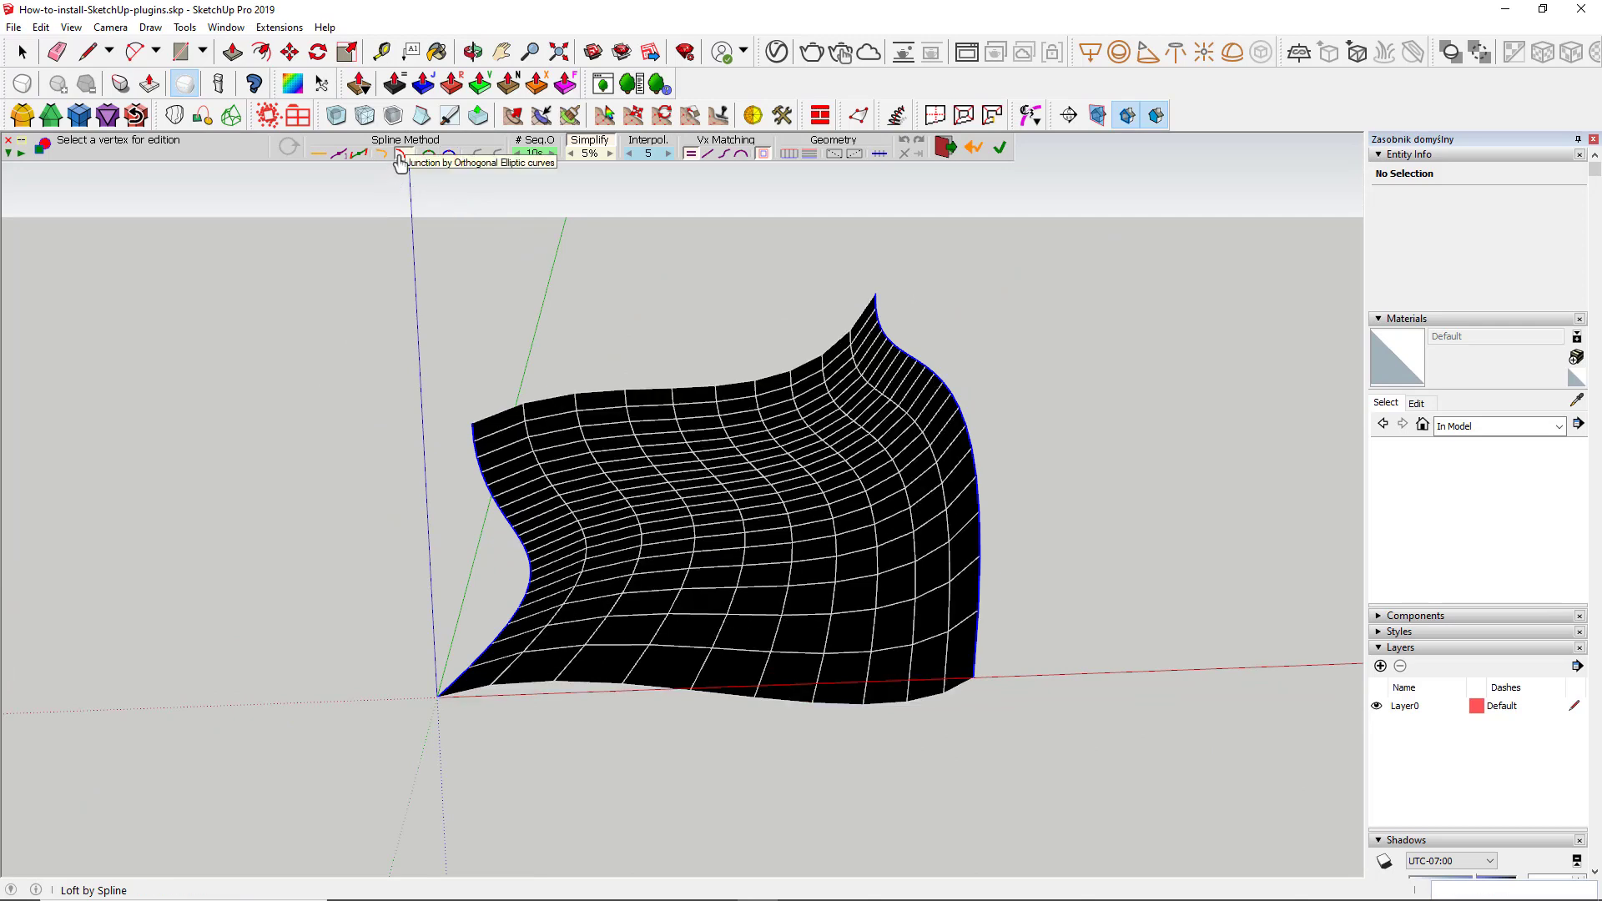
key(Return)
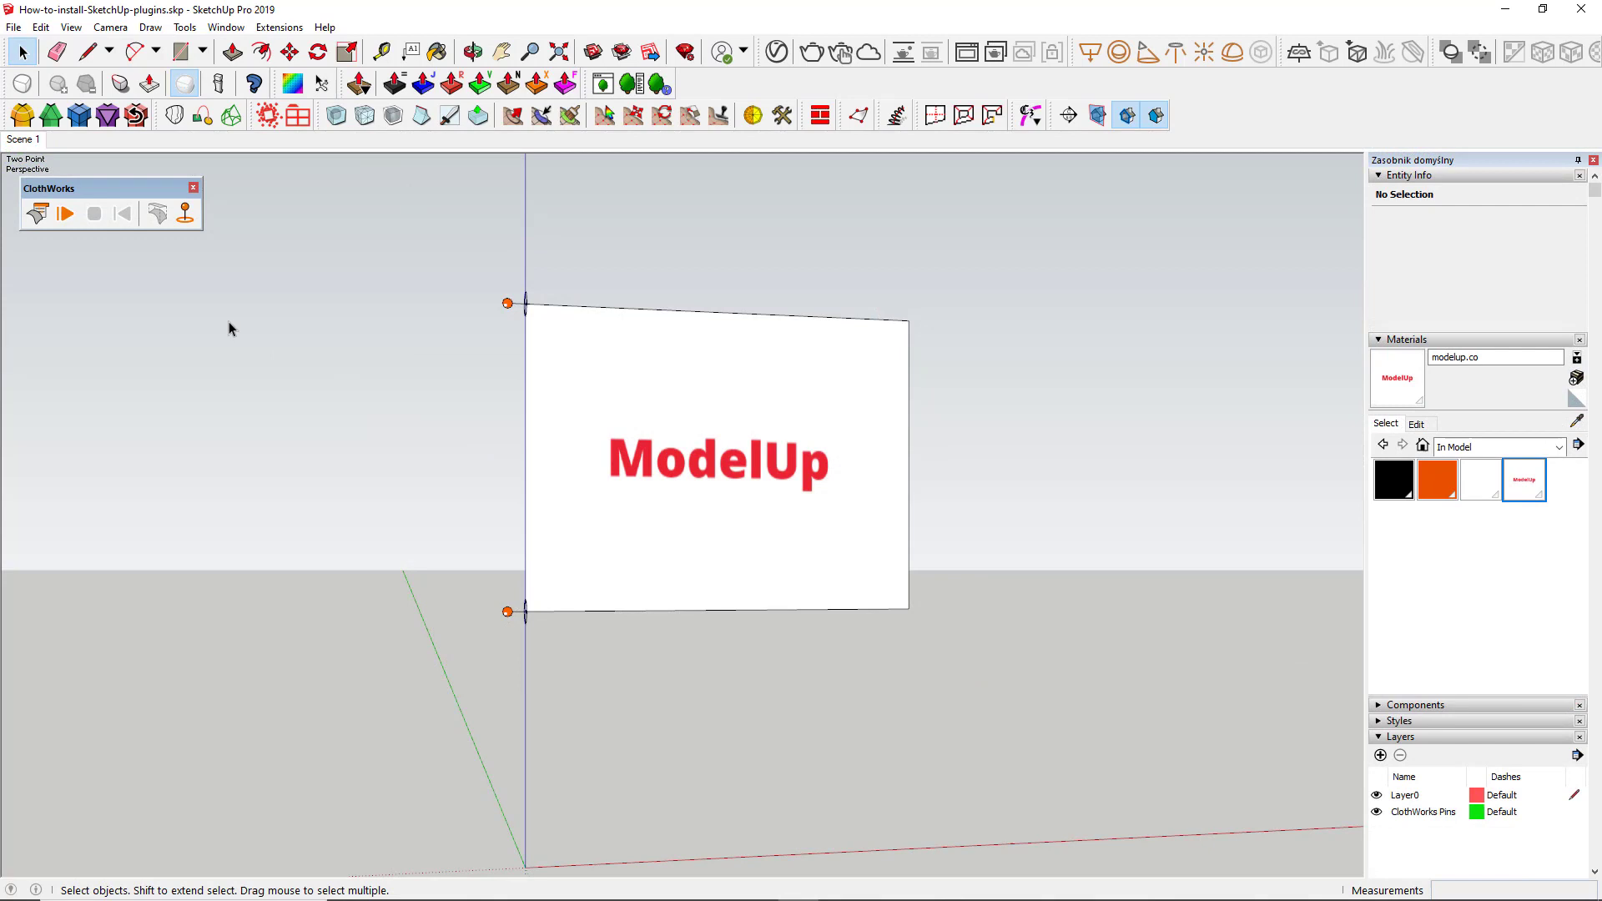
click(68, 222)
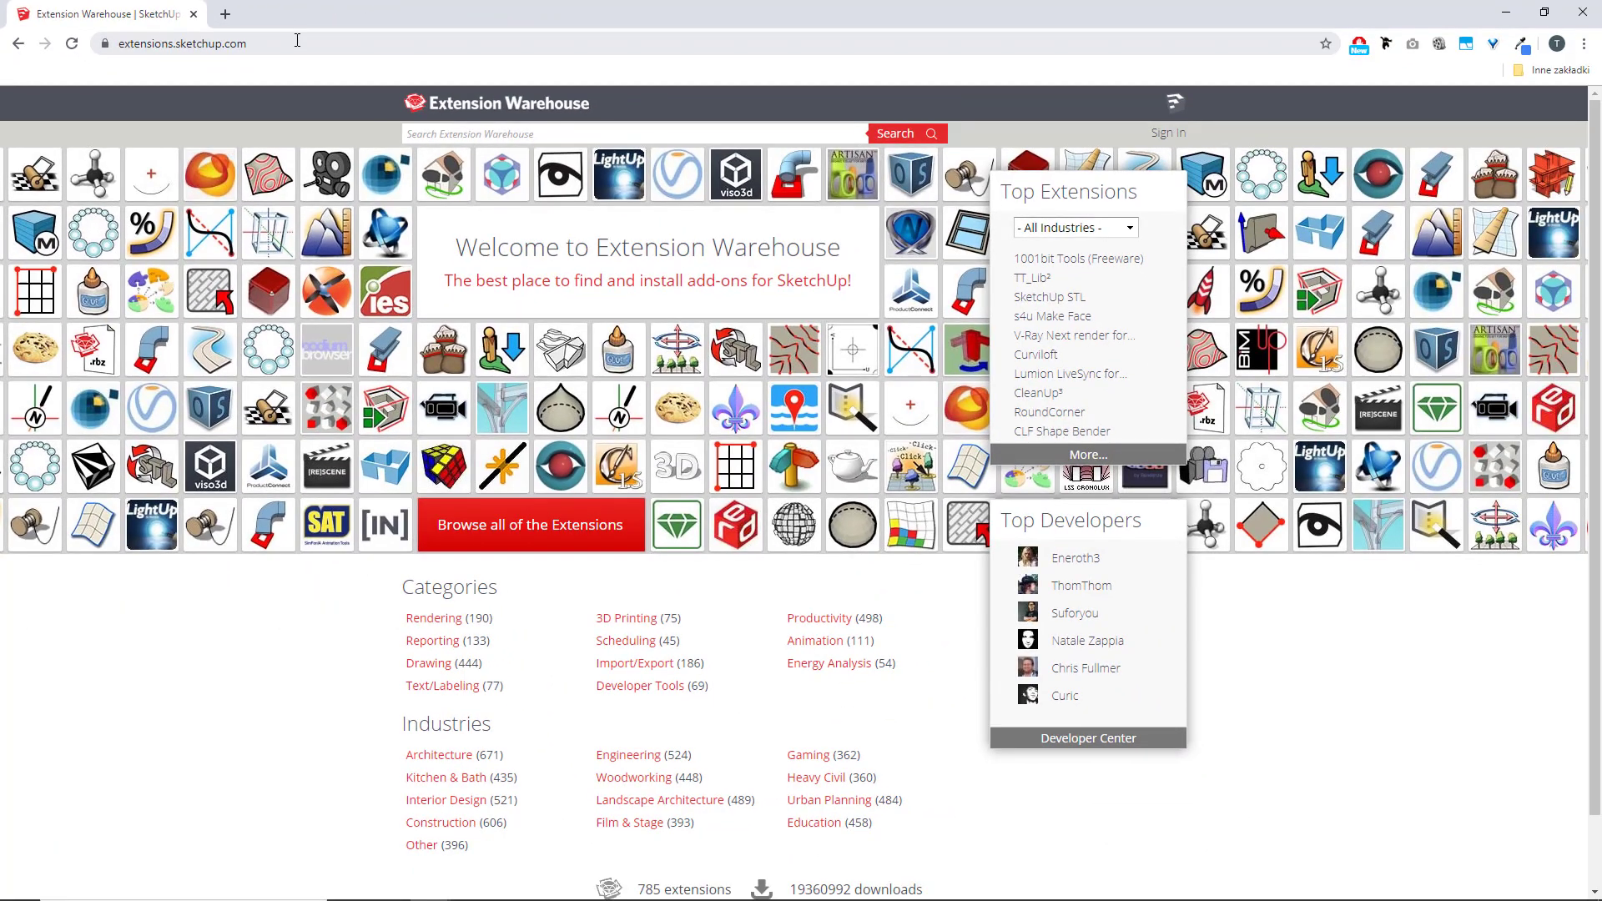
Step: Search Extension Warehouse for 'quadface tools'
scroll(722, 784, down, 2)
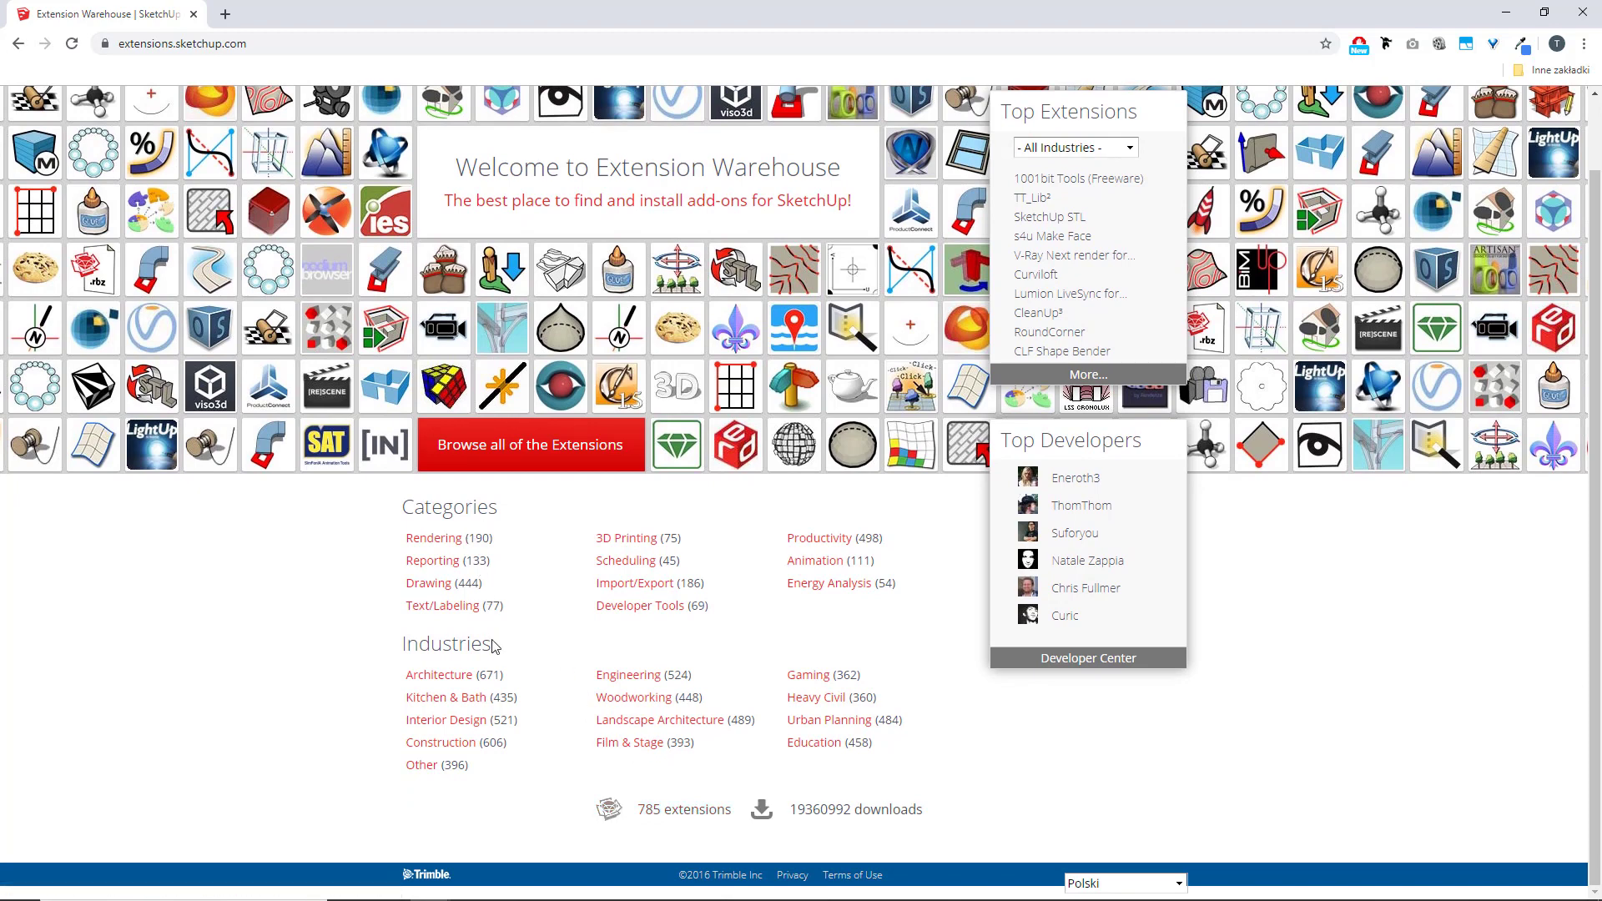
scroll(1218, 509, up, 2)
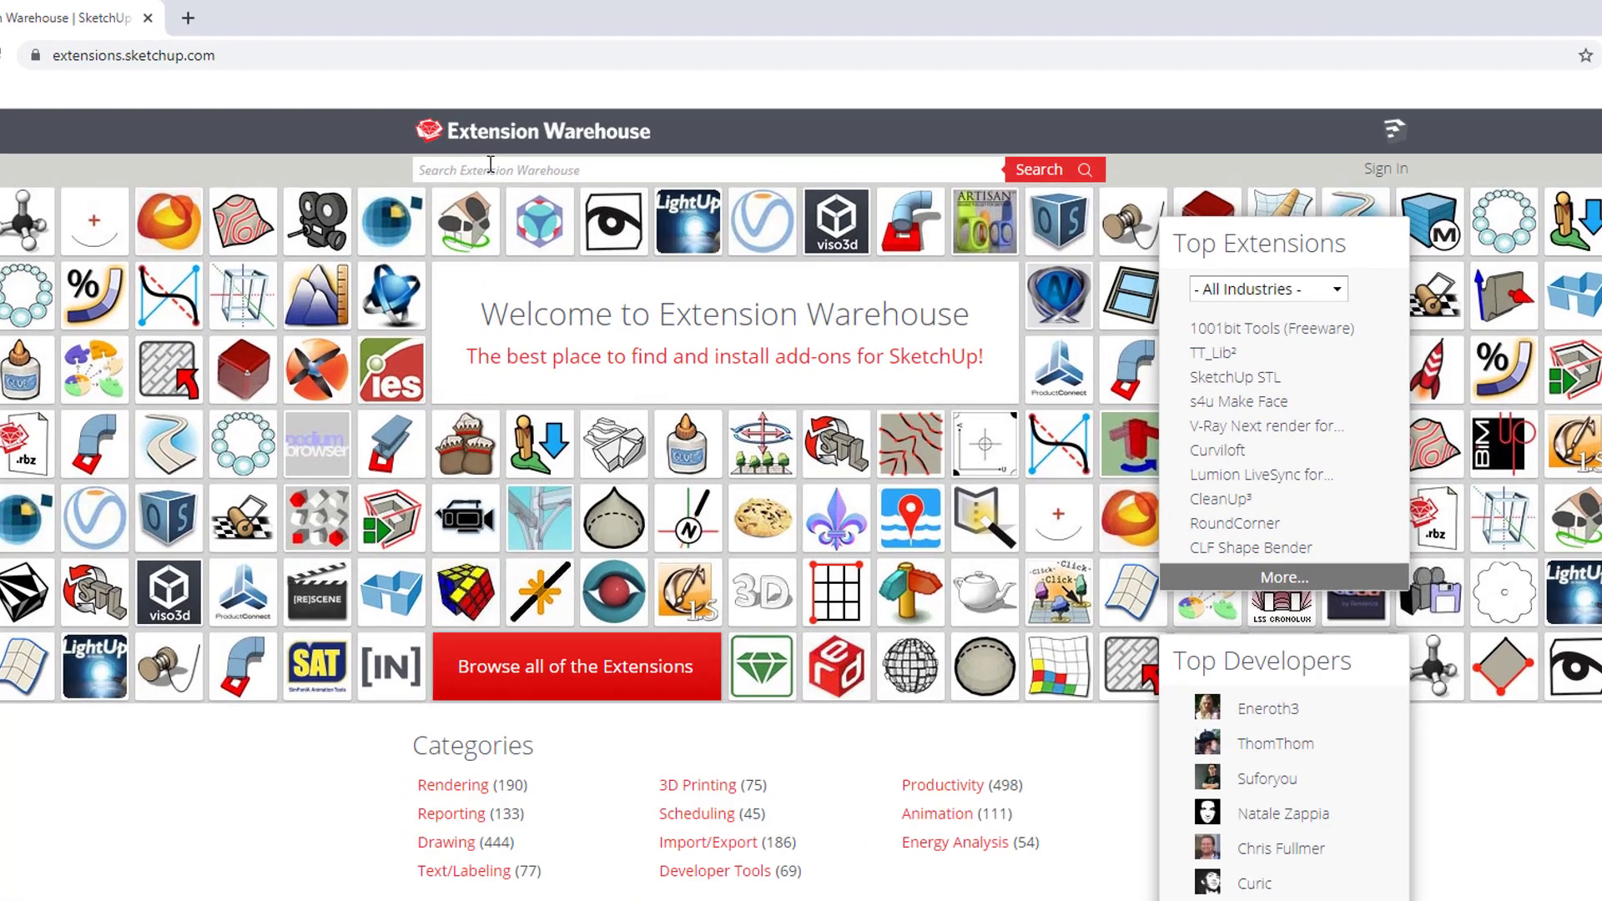
click(491, 164)
text(quad)
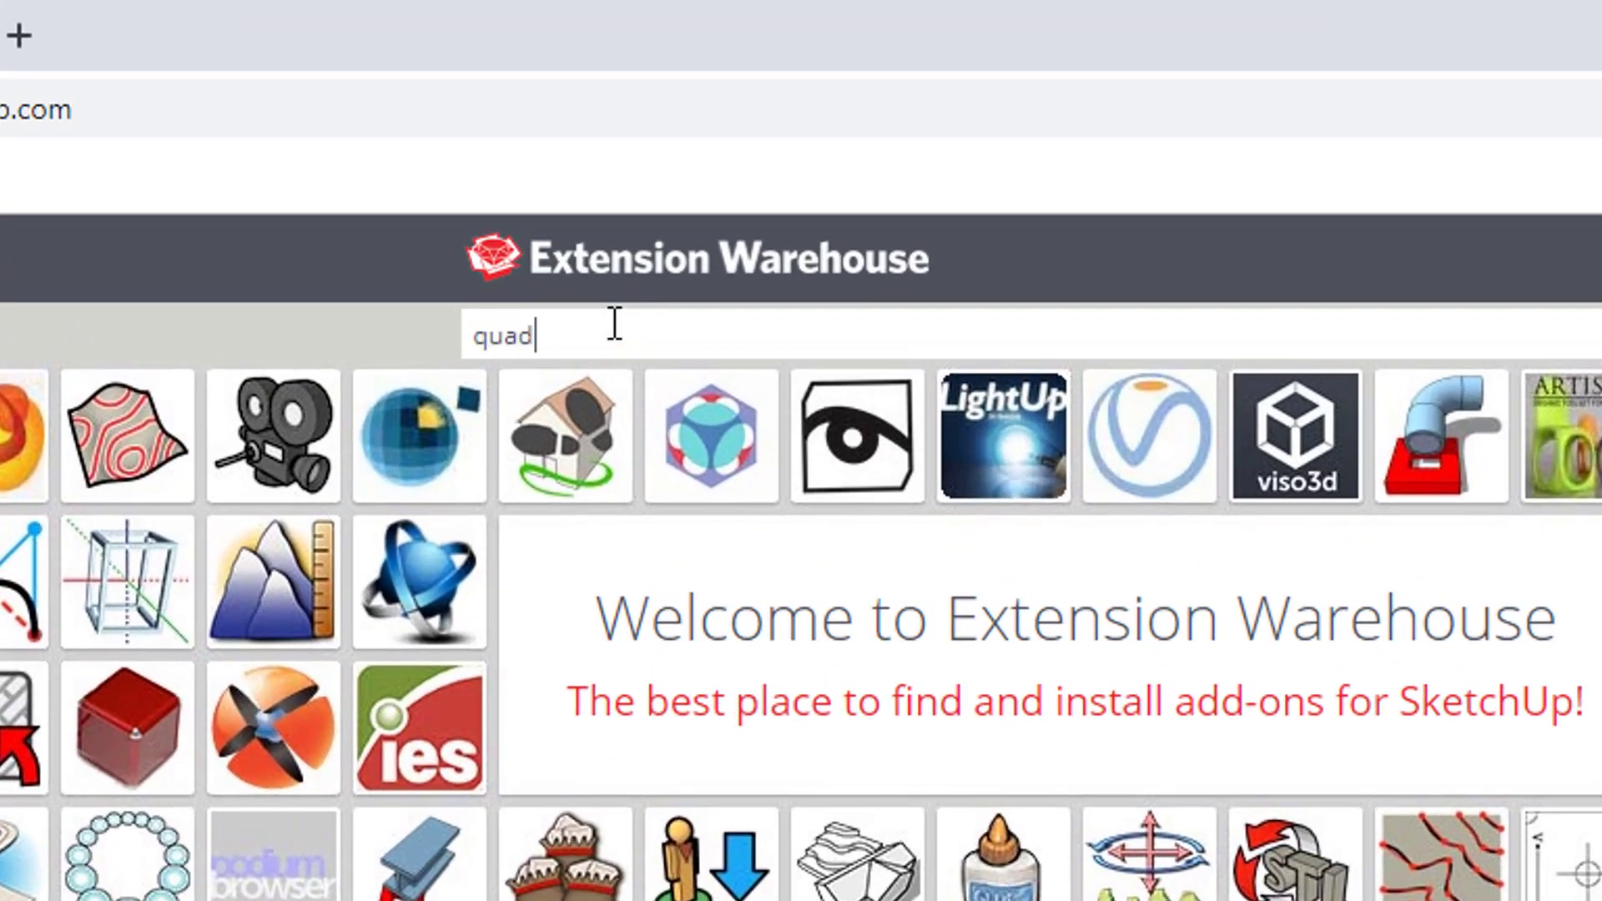
text(face tools)
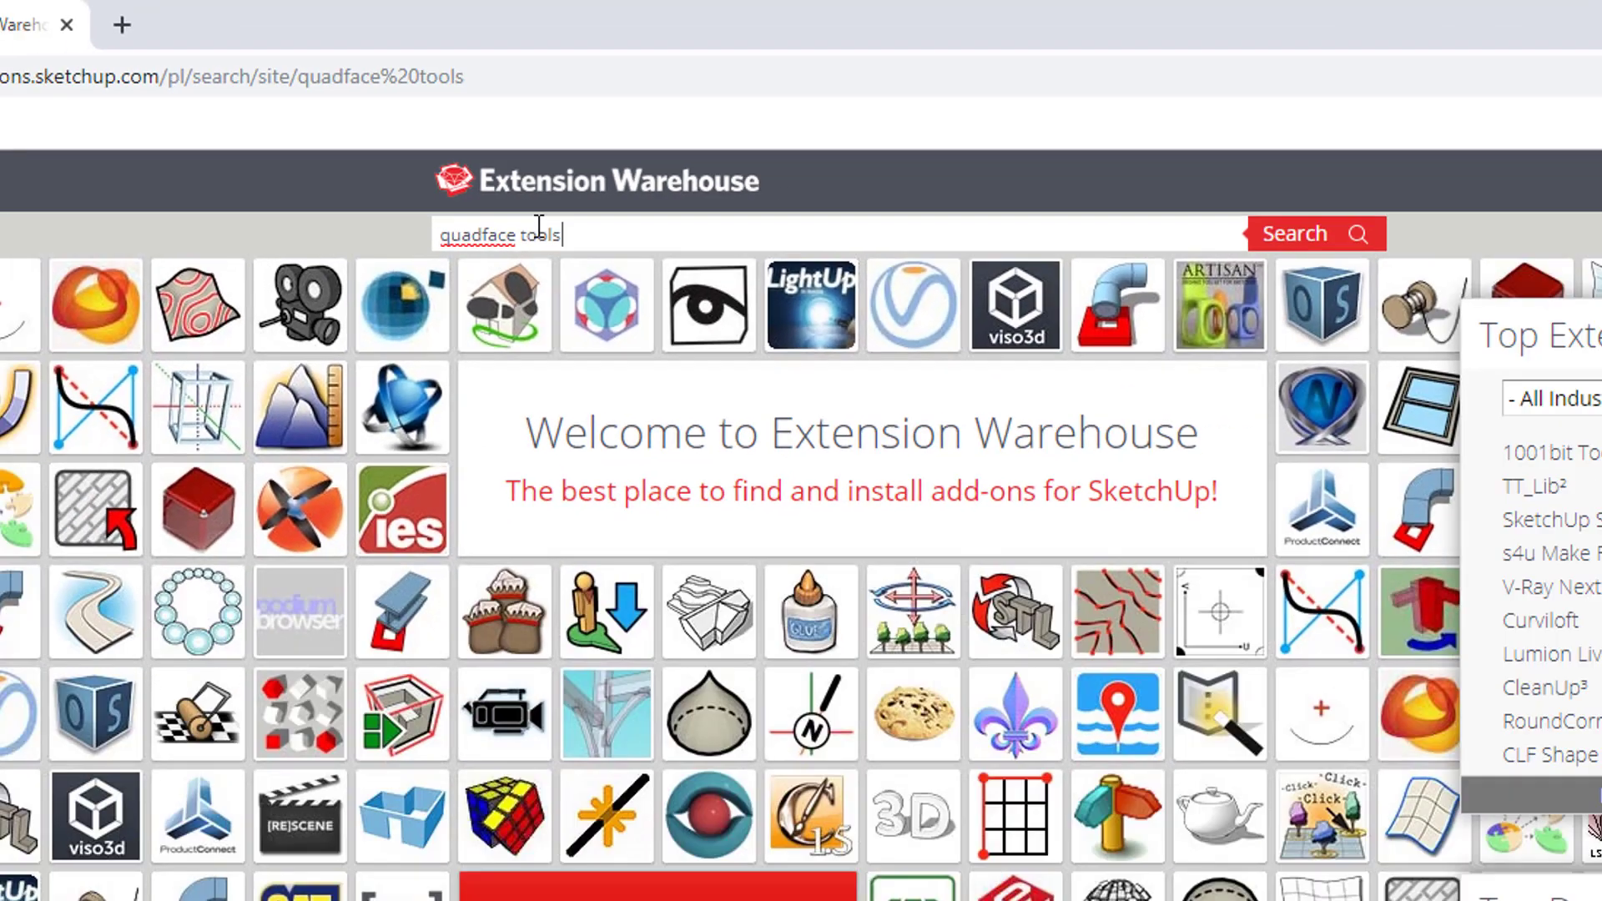
key(Return)
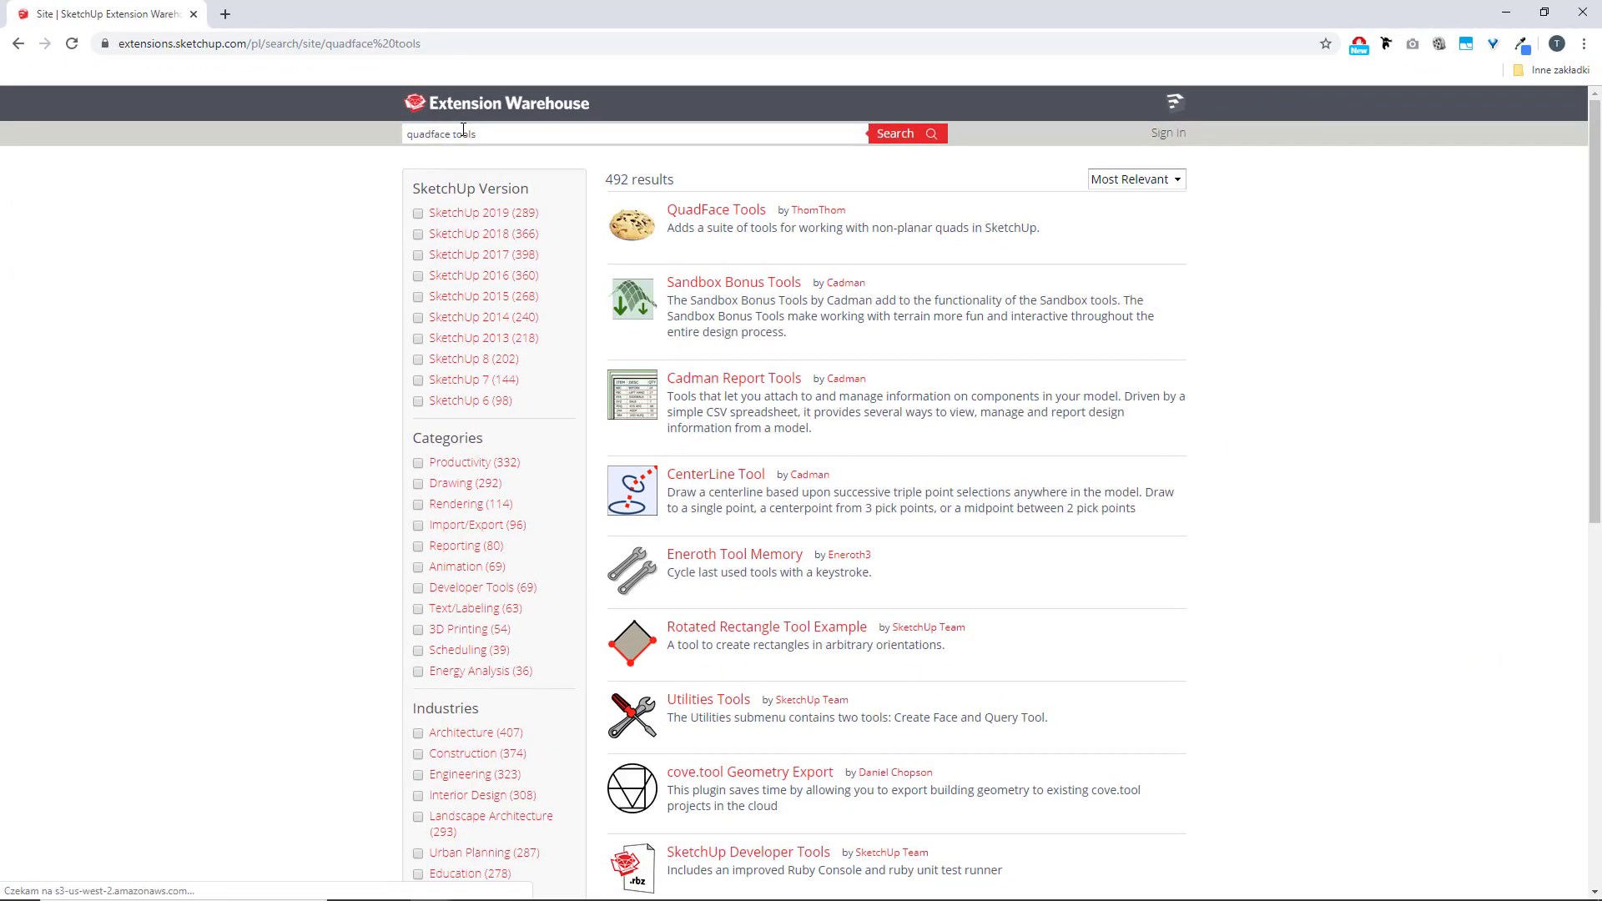
Step: Open the QuadFace Tools page and preview its gallery, ending on the UV Mapping video
click(710, 212)
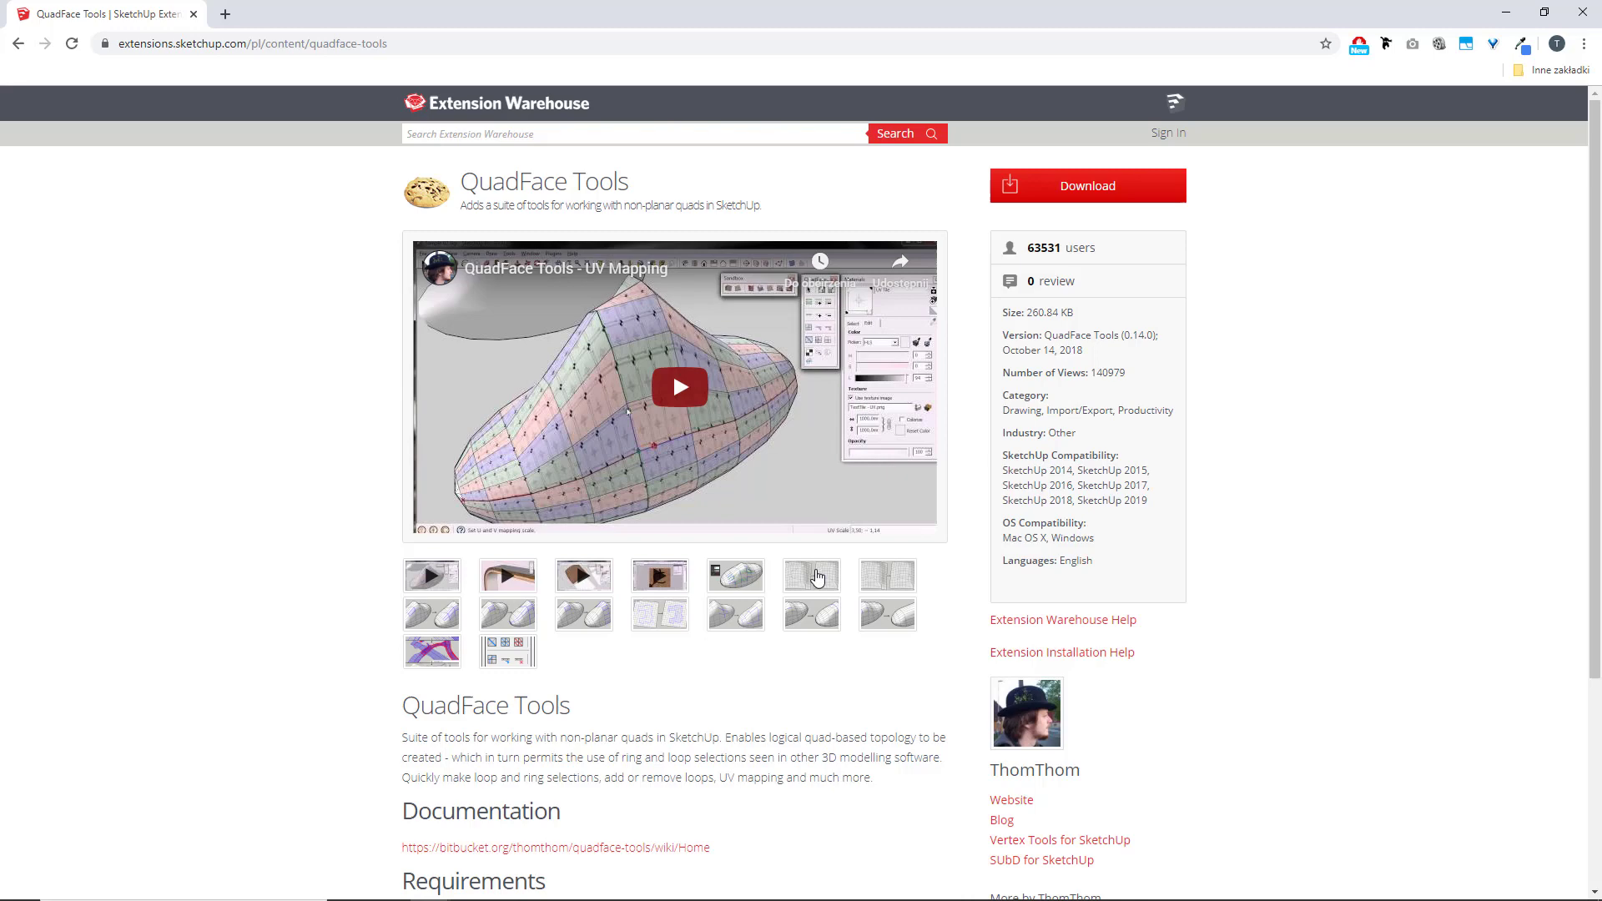
scroll(827, 627, down, 3)
scroll(828, 627, up, 3)
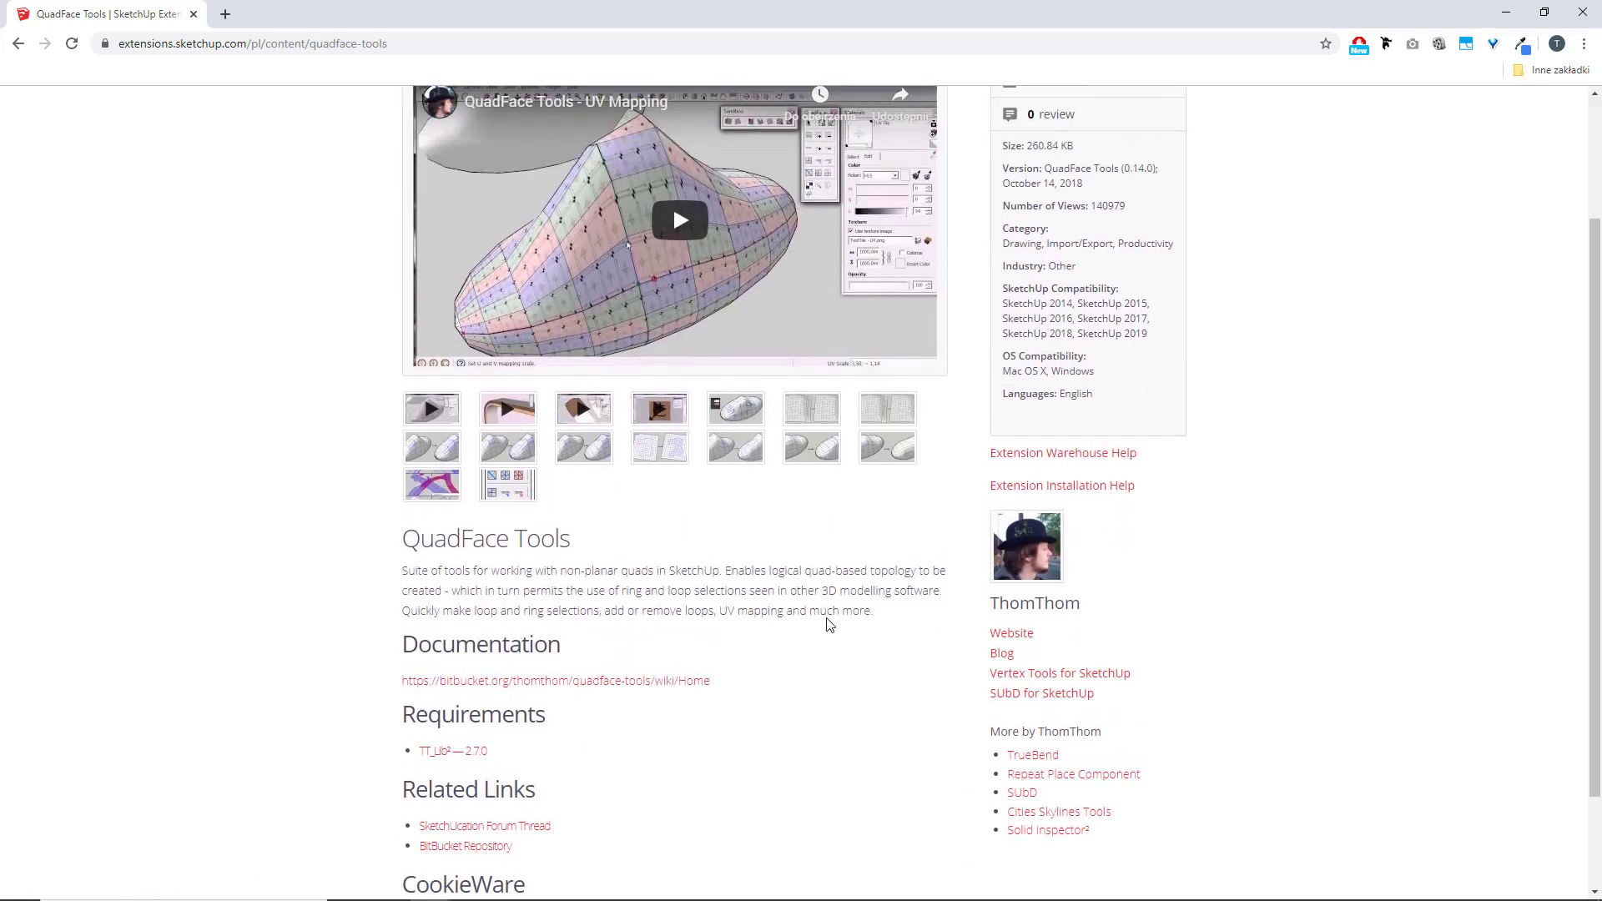
click(821, 580)
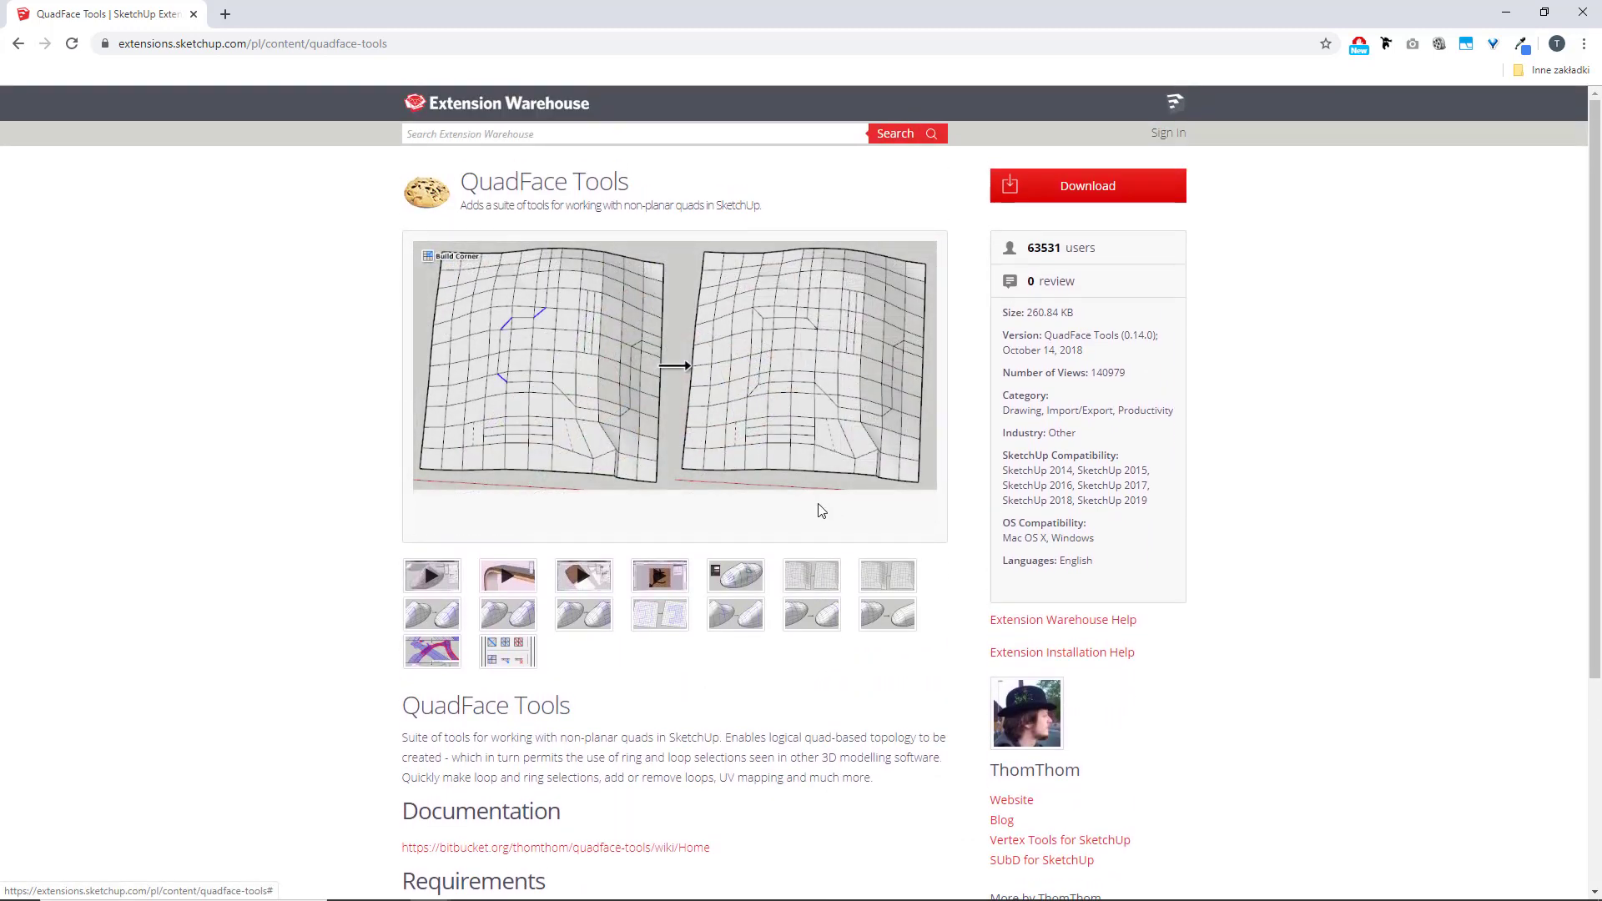
click(443, 573)
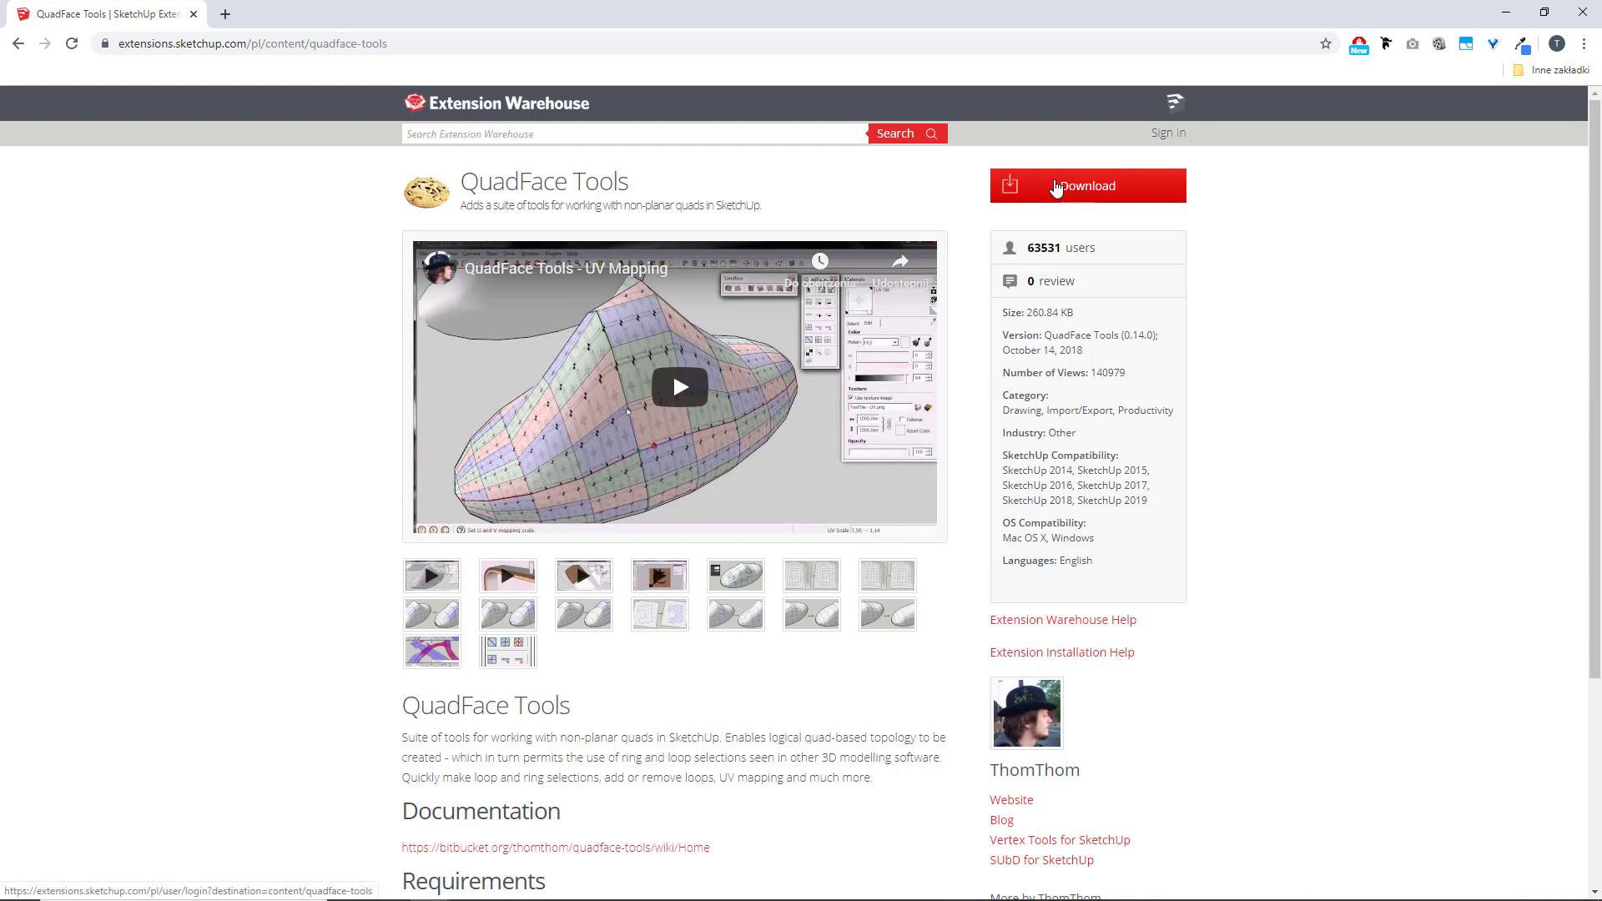
Step: Sign in with Google, download QuadFace Tools, and dismiss the thank-you popup
click(1119, 194)
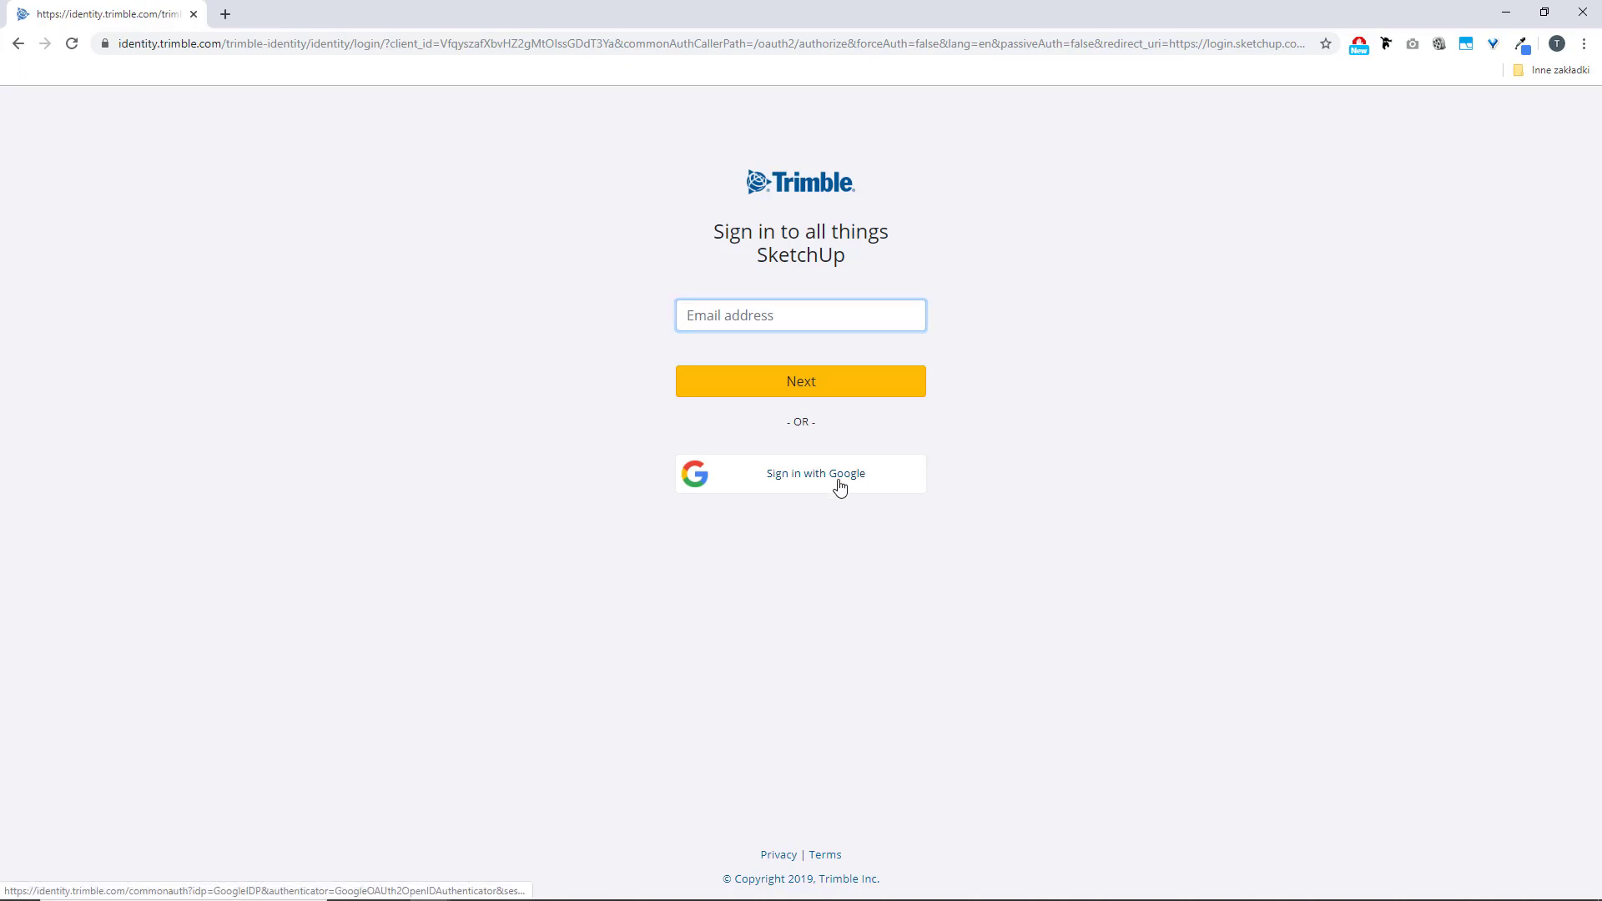
click(836, 482)
click(1098, 200)
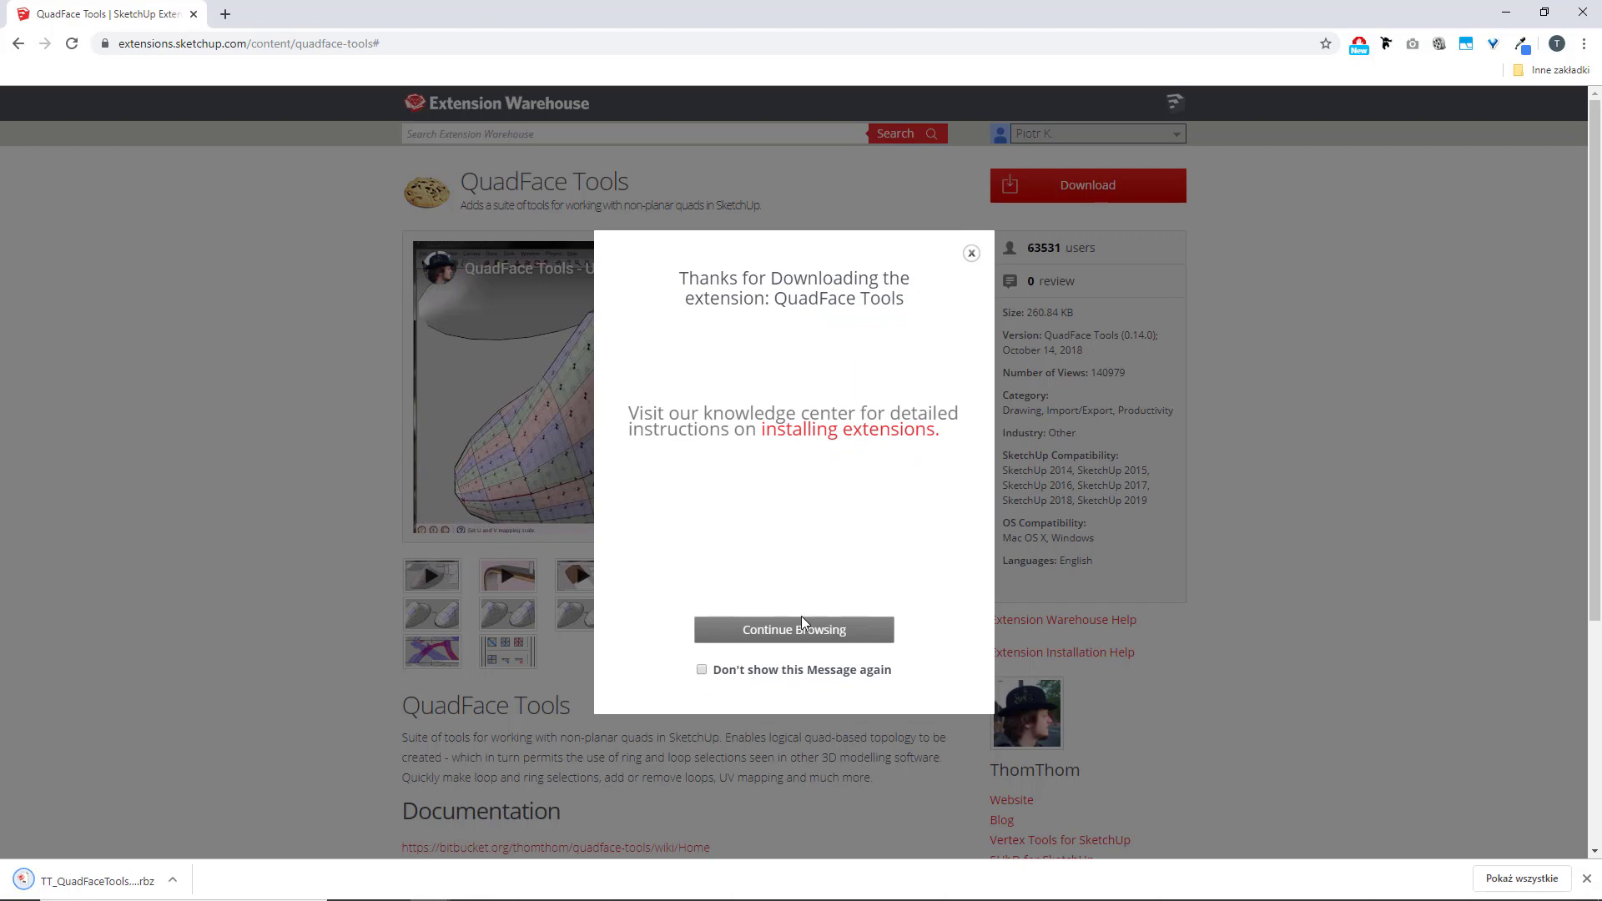
click(772, 636)
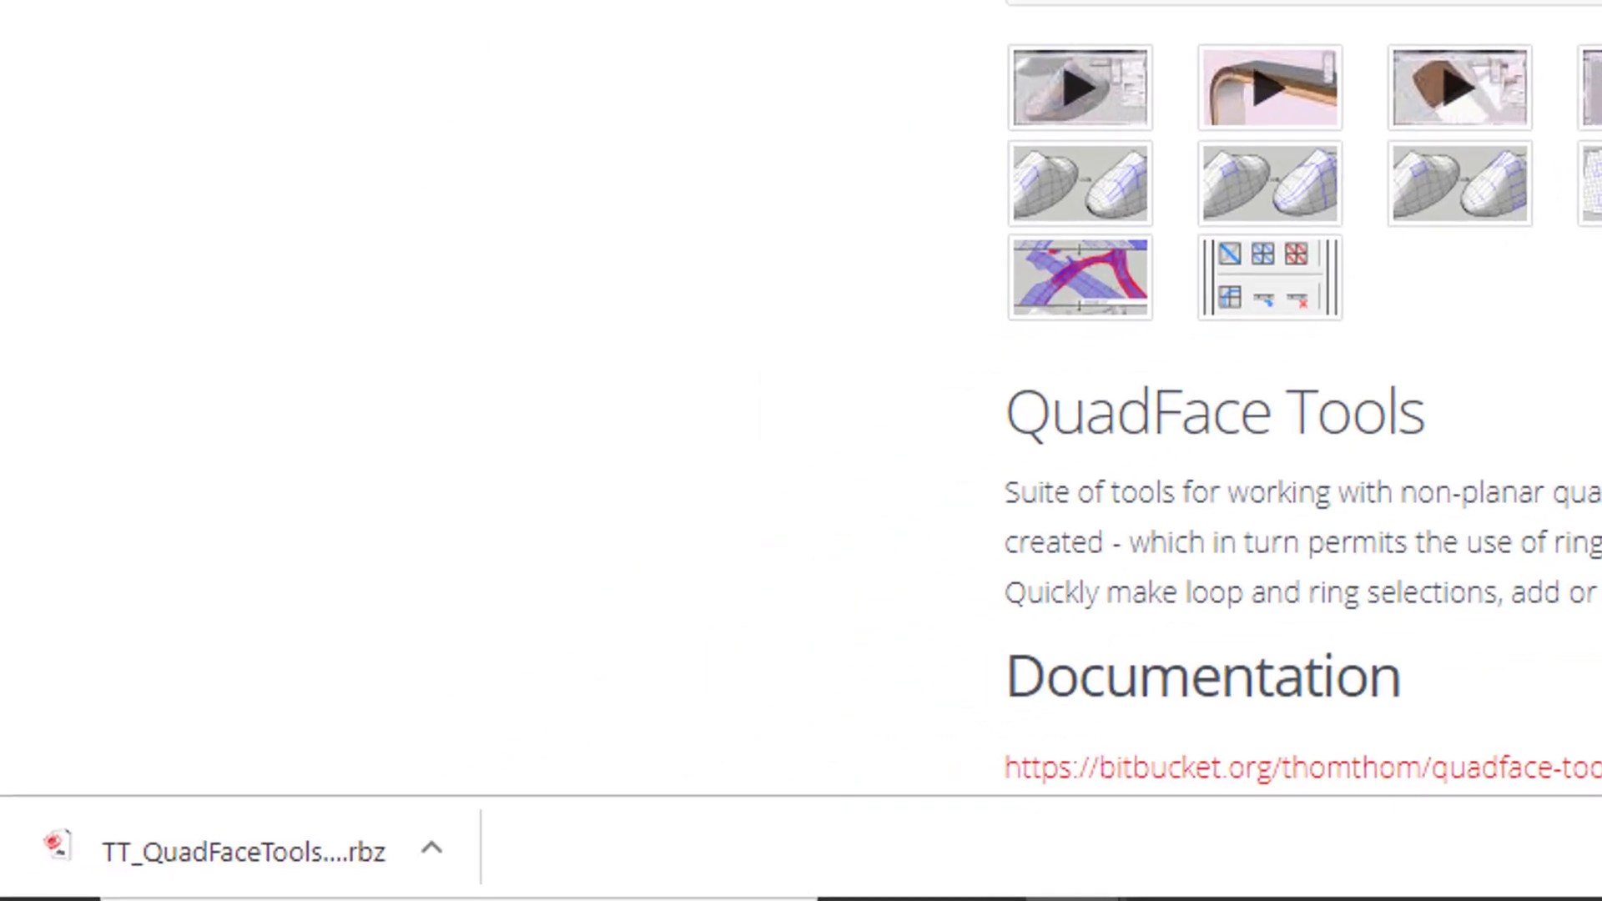
Step: Locate TT_QuadFaceTools - (0.14.0).rbz in the Downloads folder in File Explorer
click(425, 848)
click(449, 713)
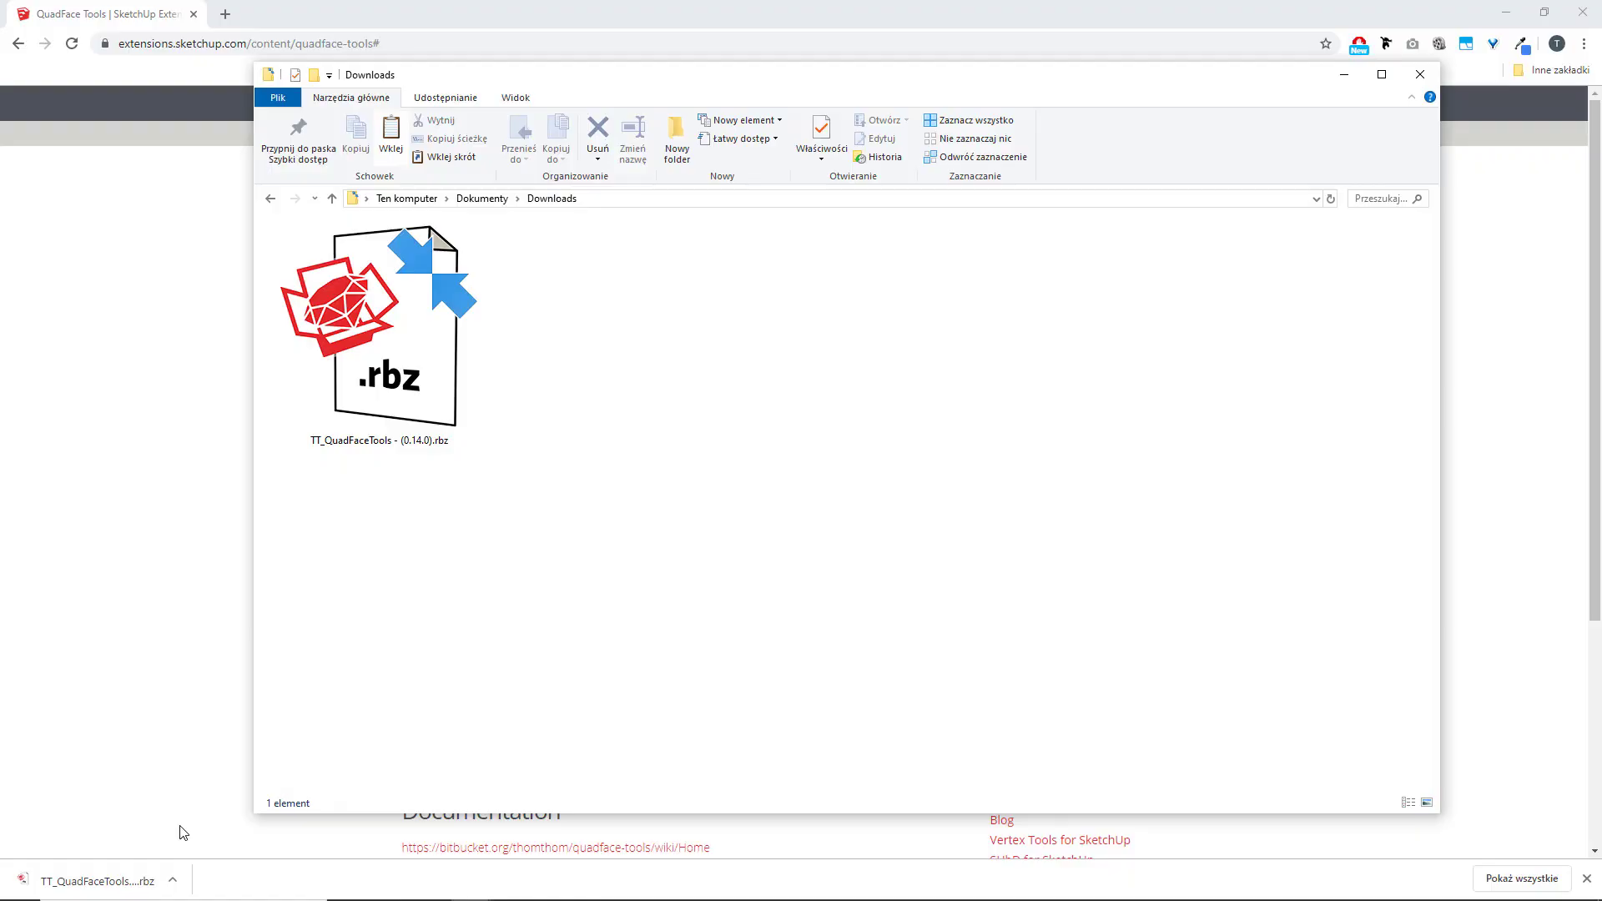
click(398, 390)
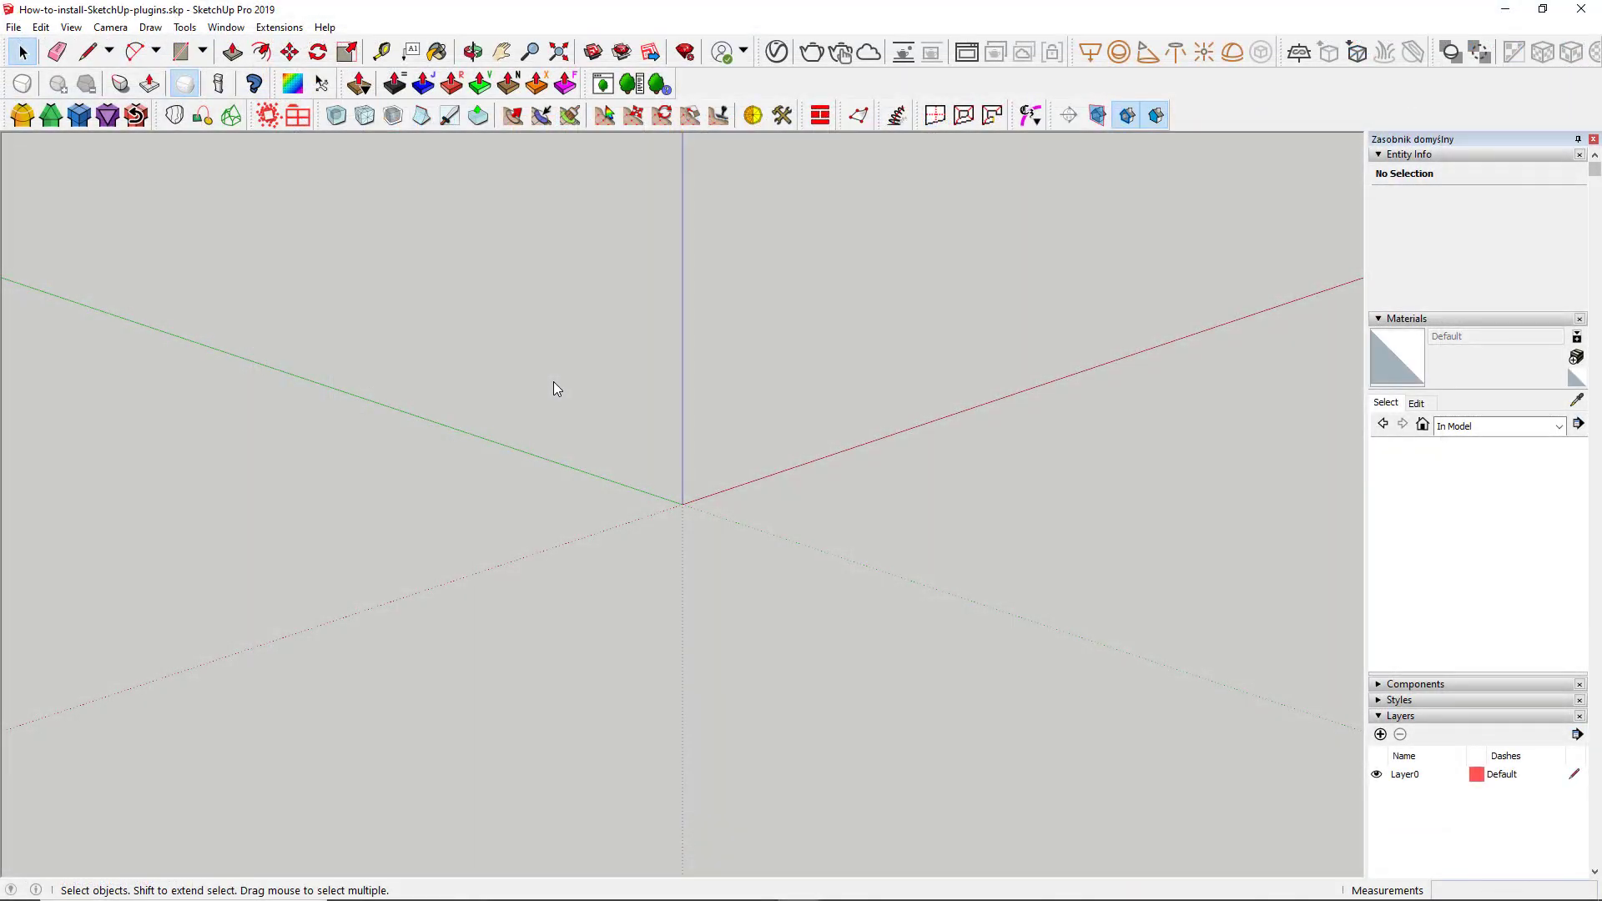
Step: Open the Extension Manager and scroll the installed extensions down to VoronoiXYZ
click(224, 28)
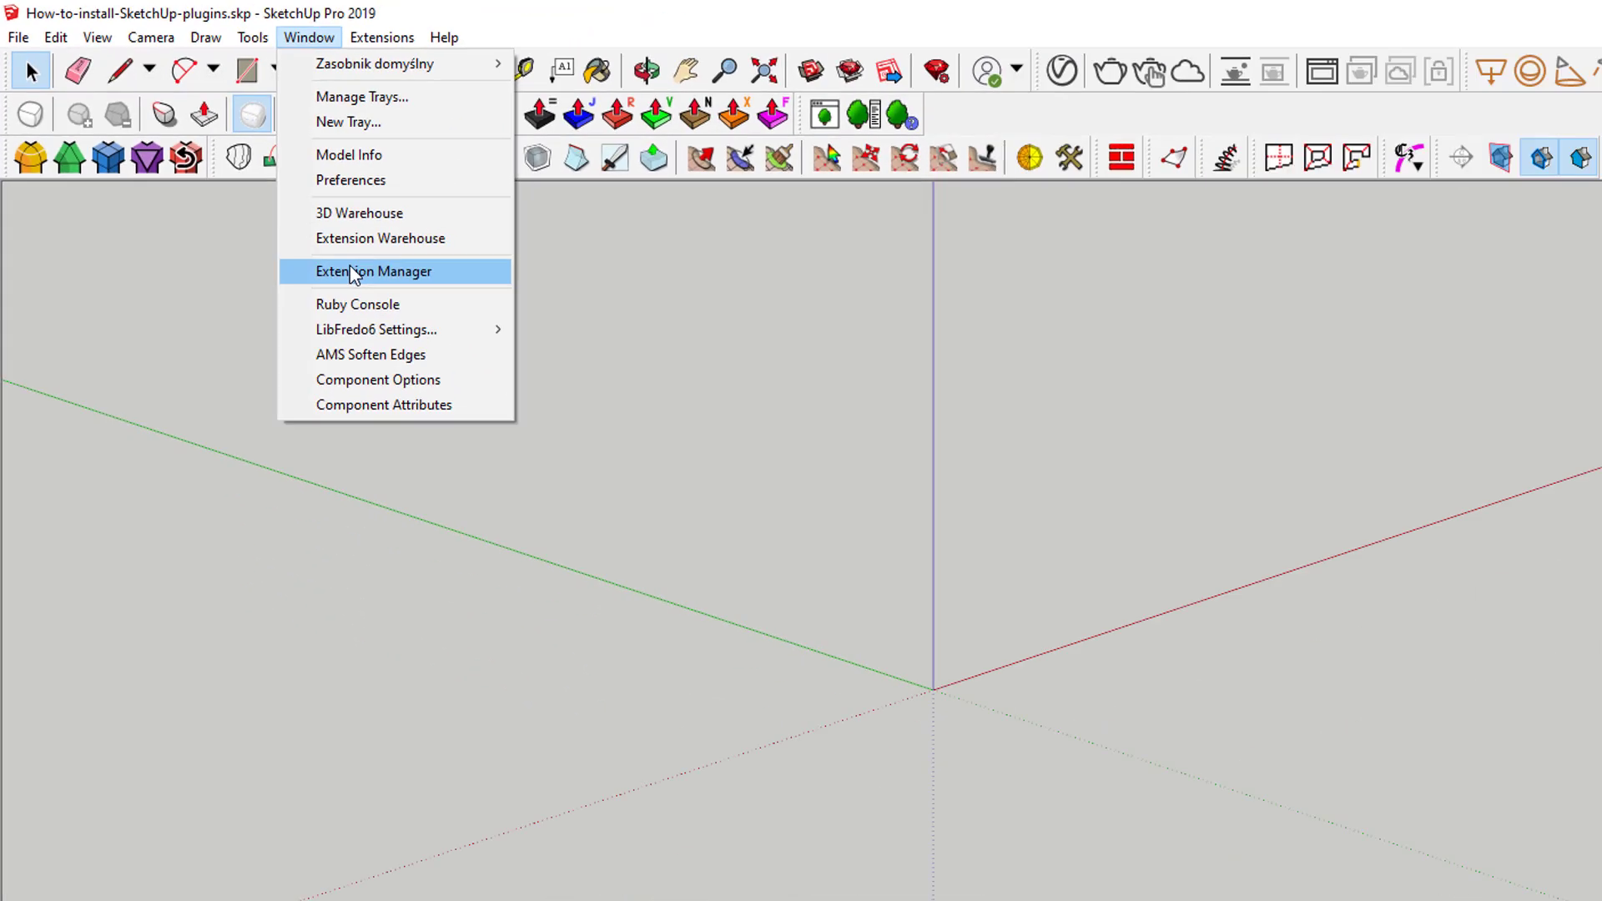
click(350, 272)
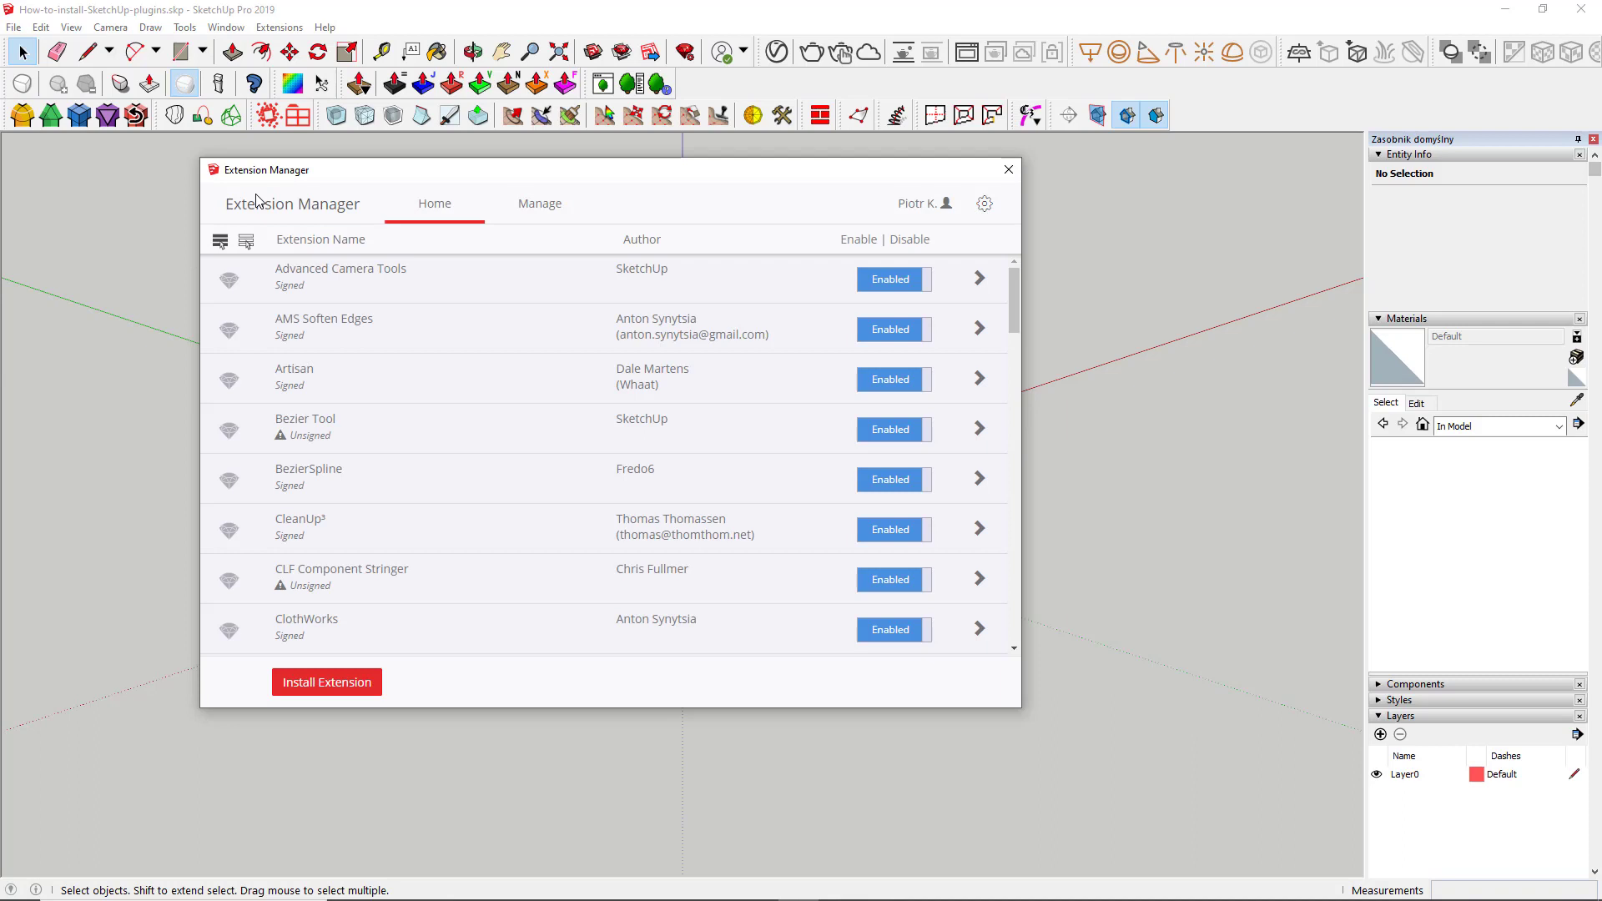
scroll(655, 322, down, 6)
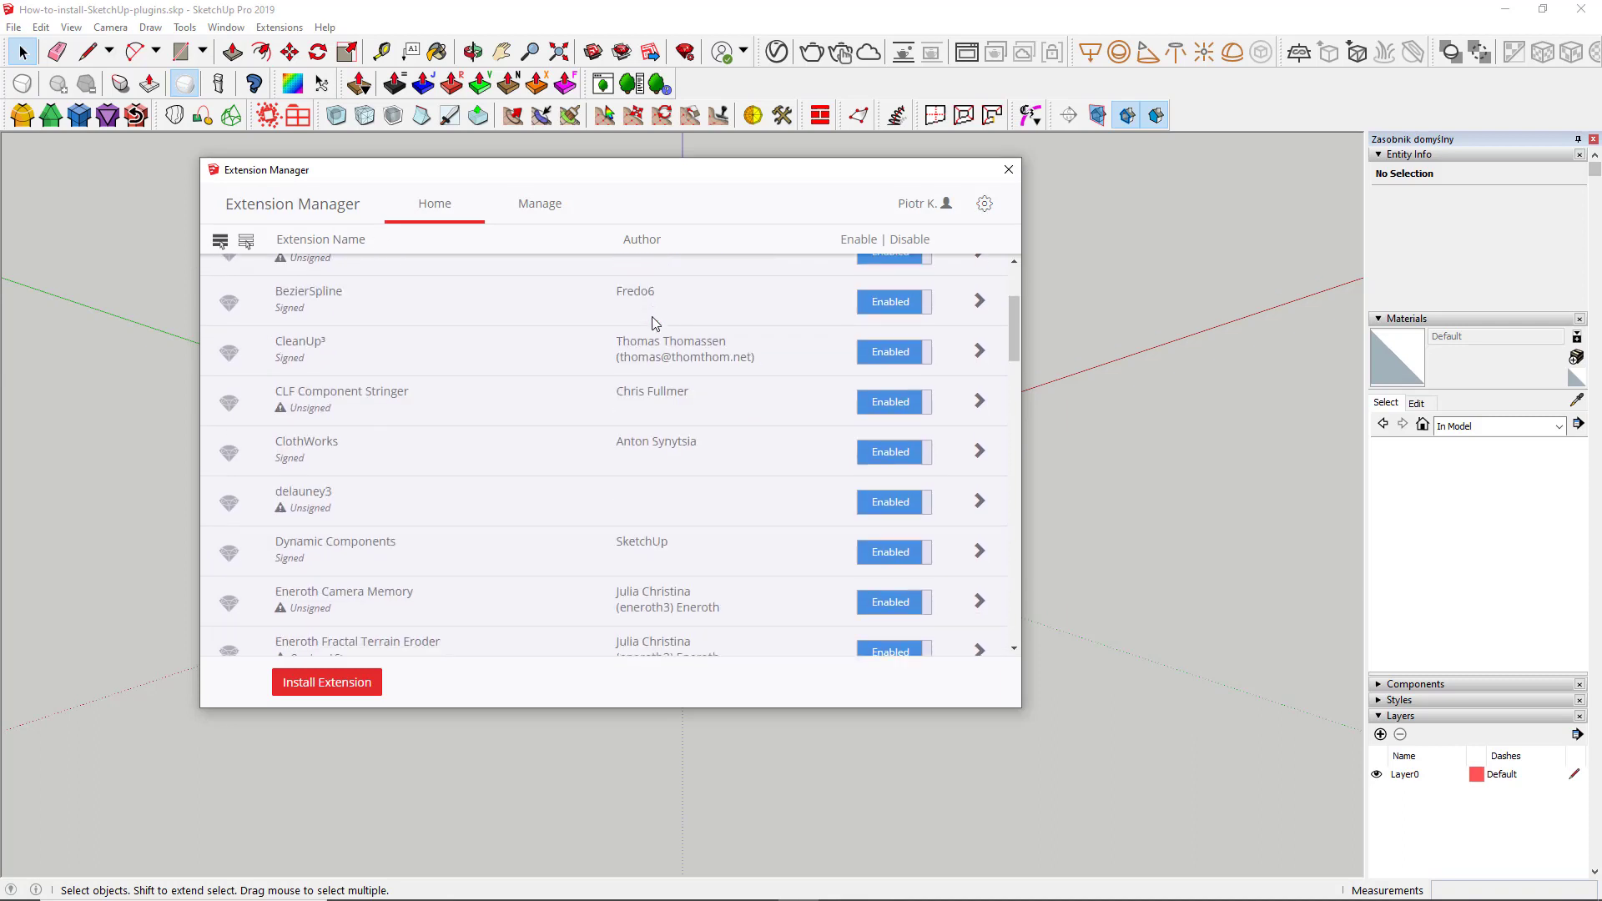
scroll(655, 322, down, 10)
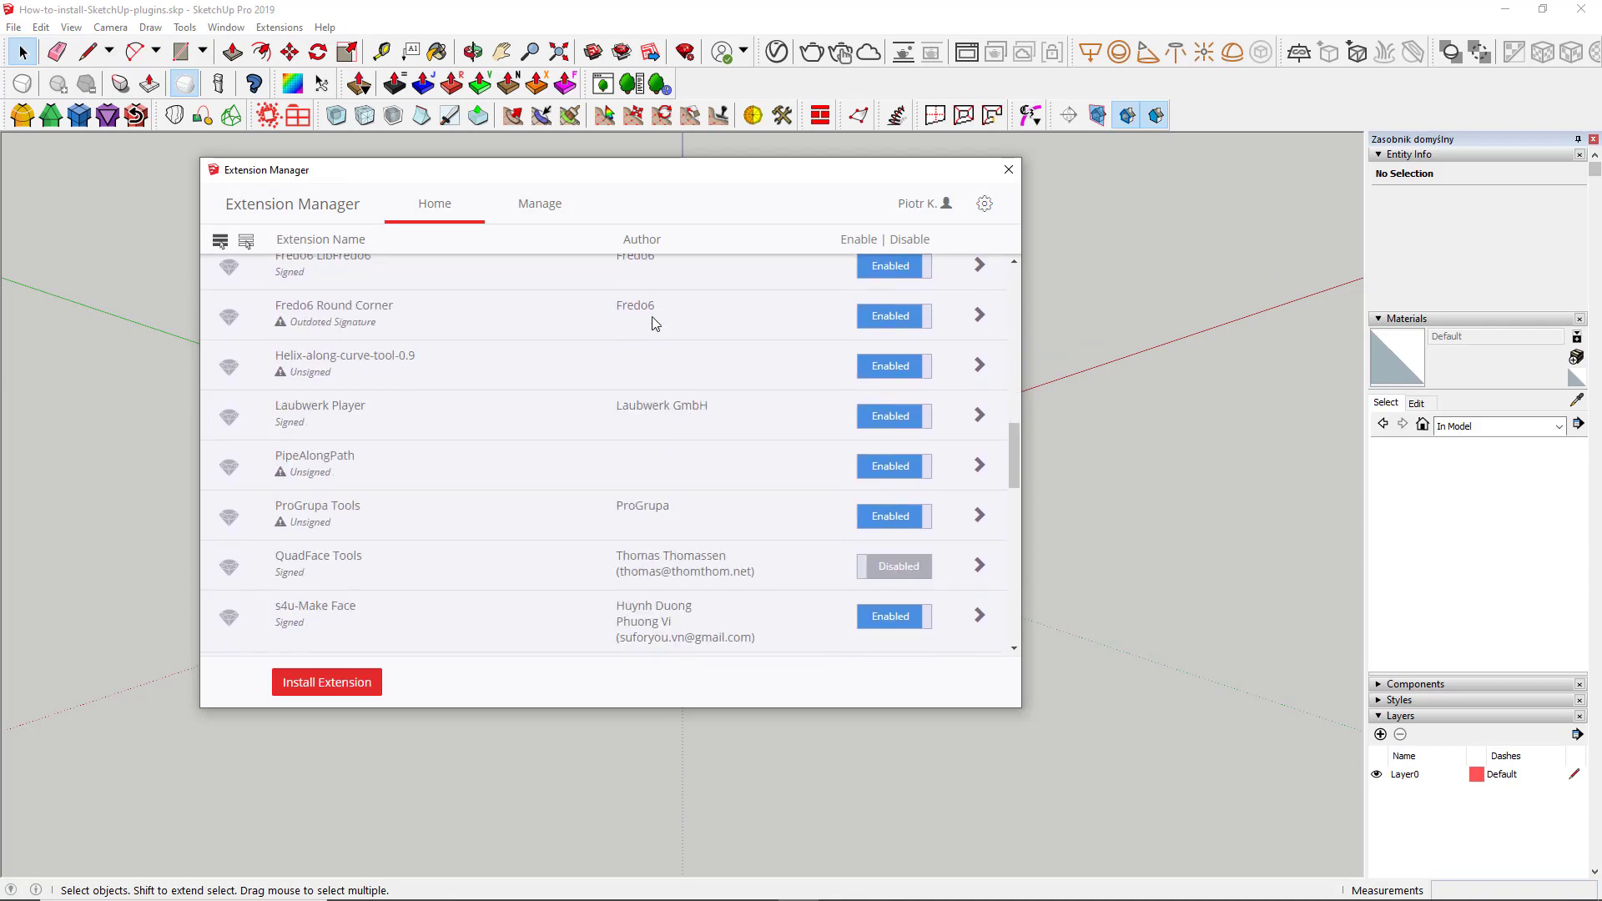
scroll(655, 324, down, 8)
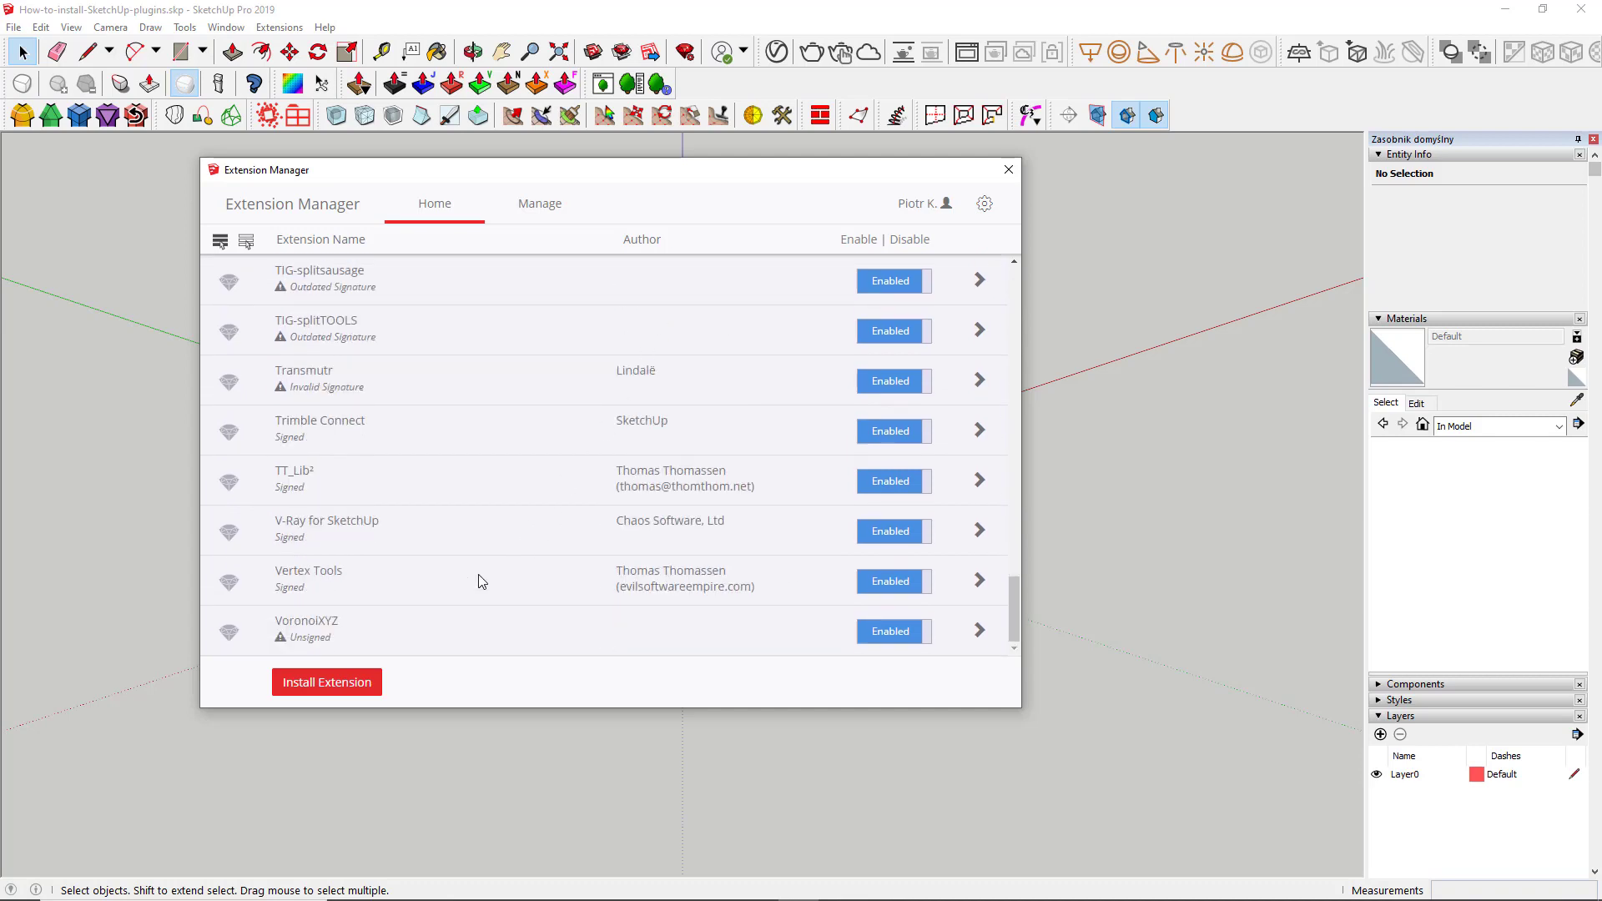
Step: Install the TT_QuadFaceTools - (0.14.0).rbz package from Downloads
click(344, 683)
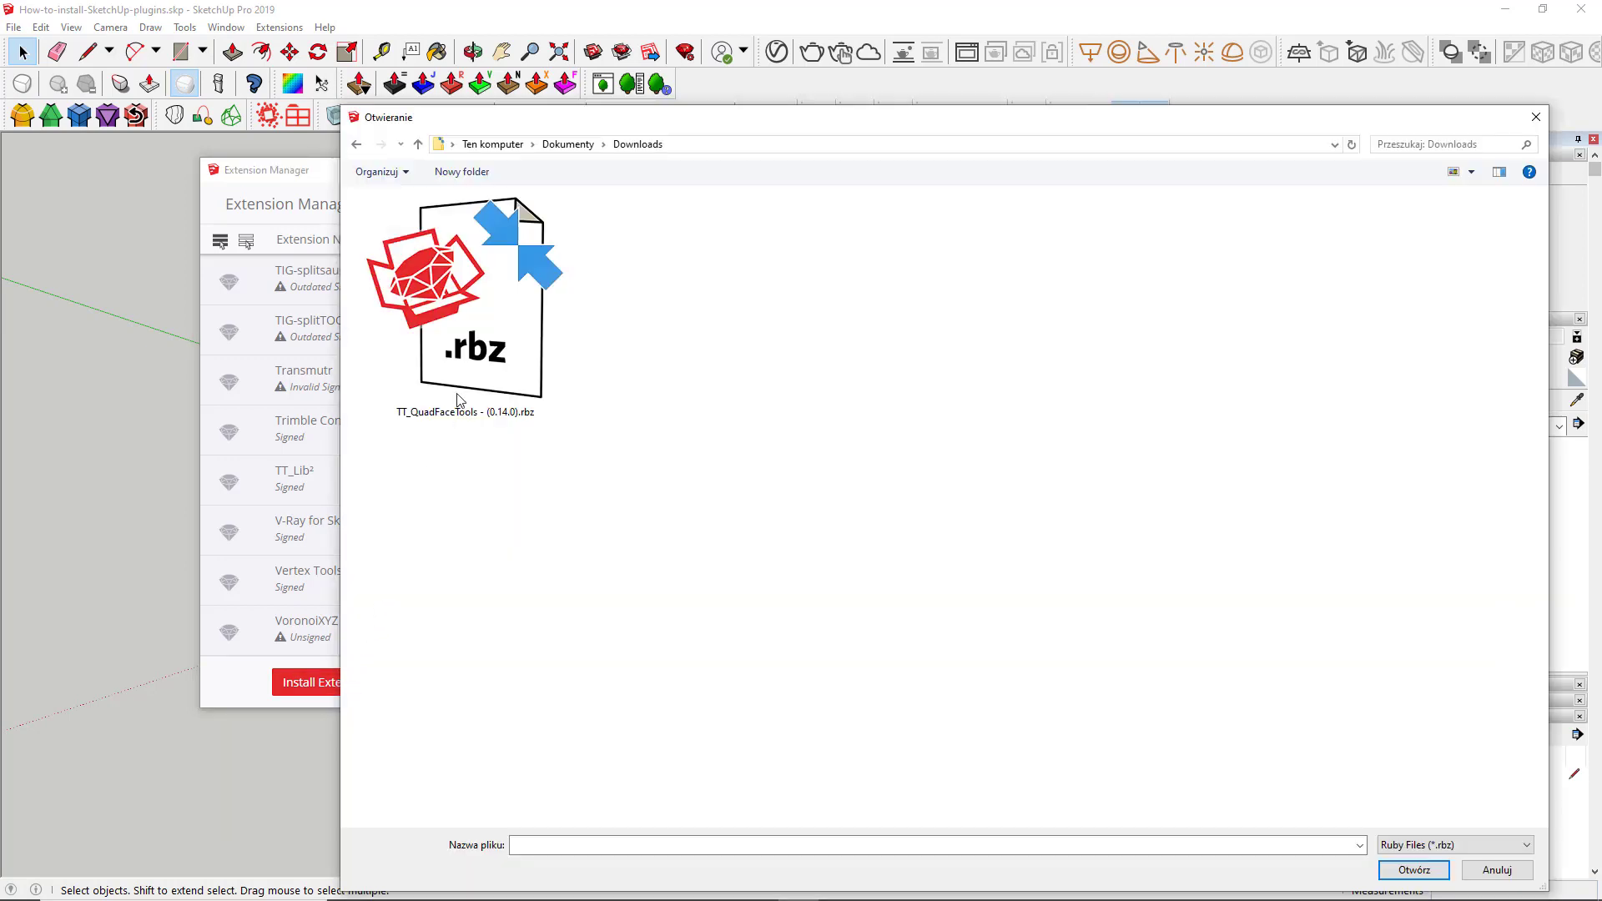
click(476, 357)
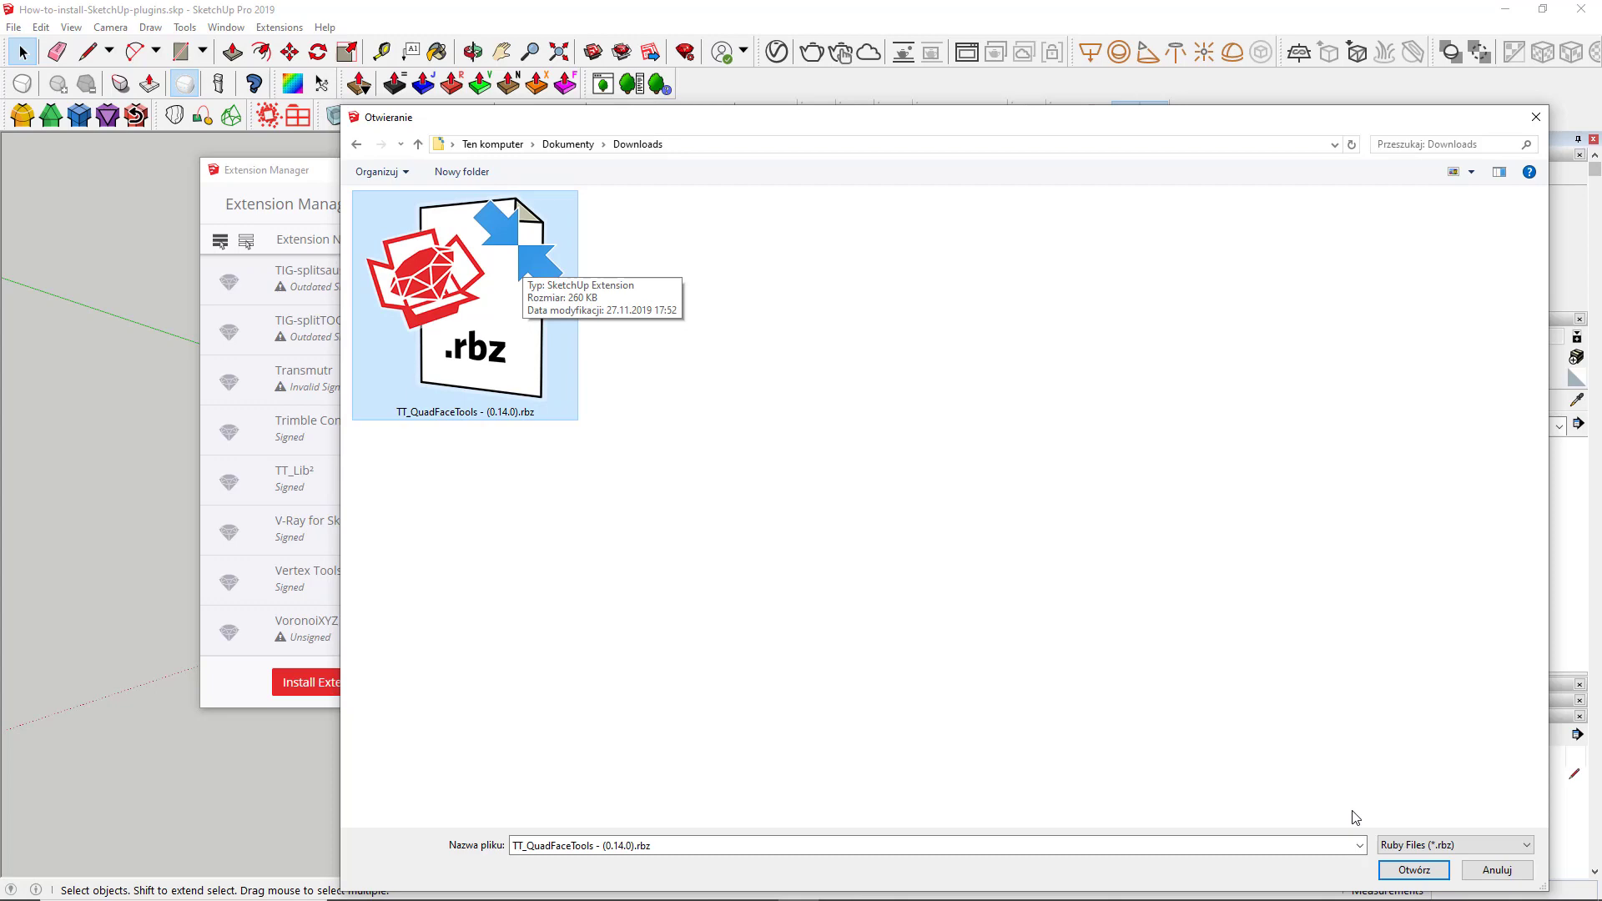
click(1412, 870)
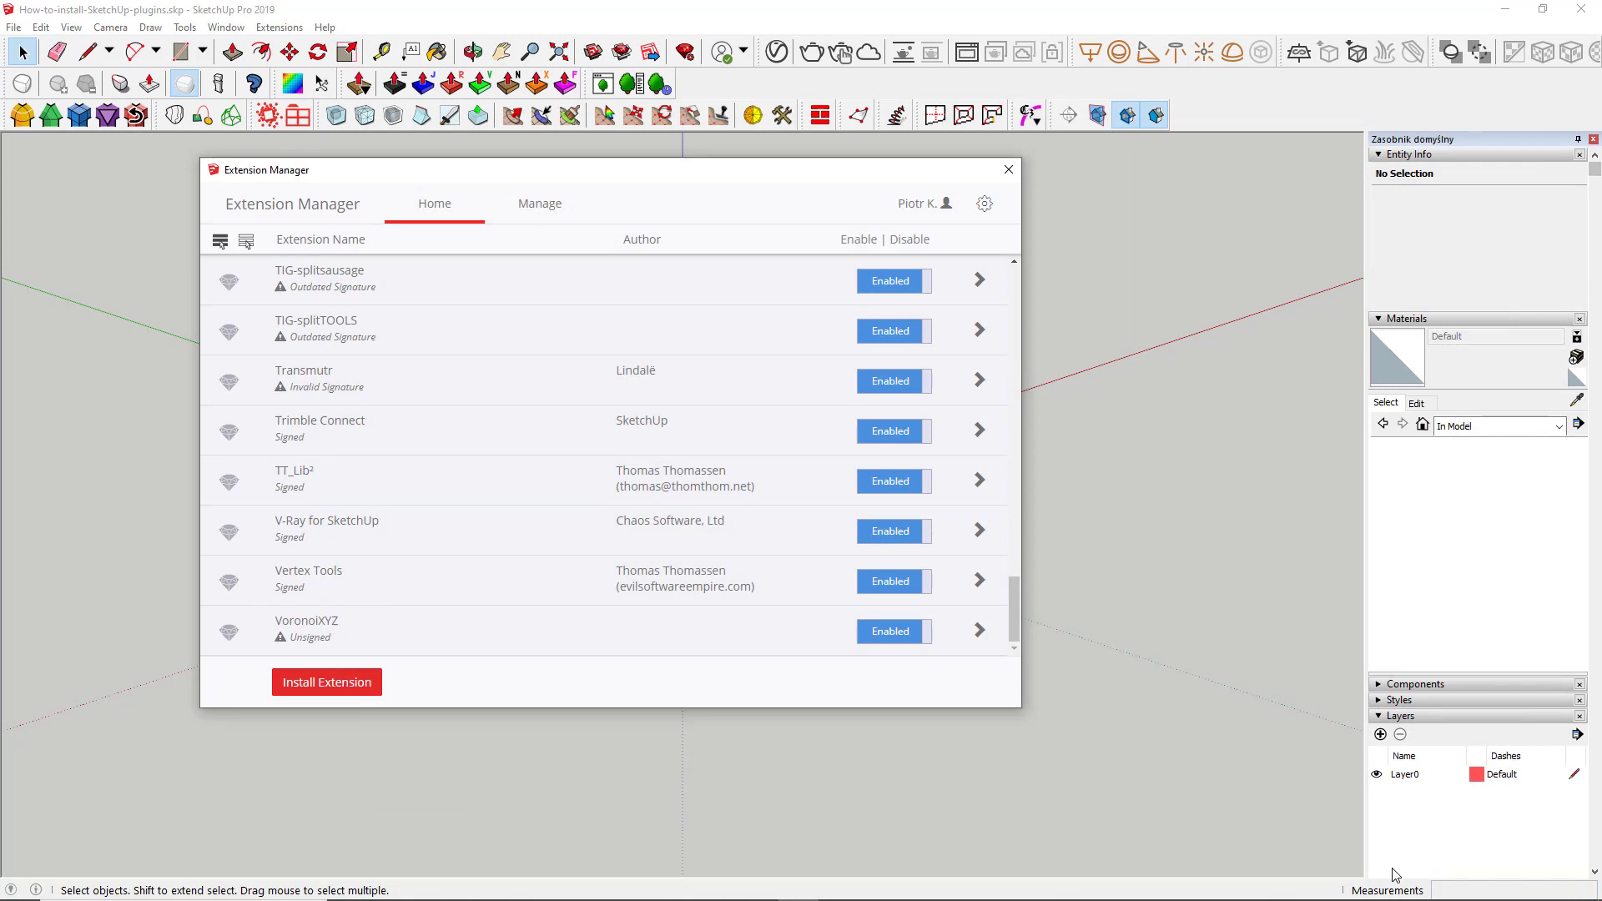
Step: Enable QuadFace Tools in the extension list and apply the change
drag(1020, 610, 1005, 473)
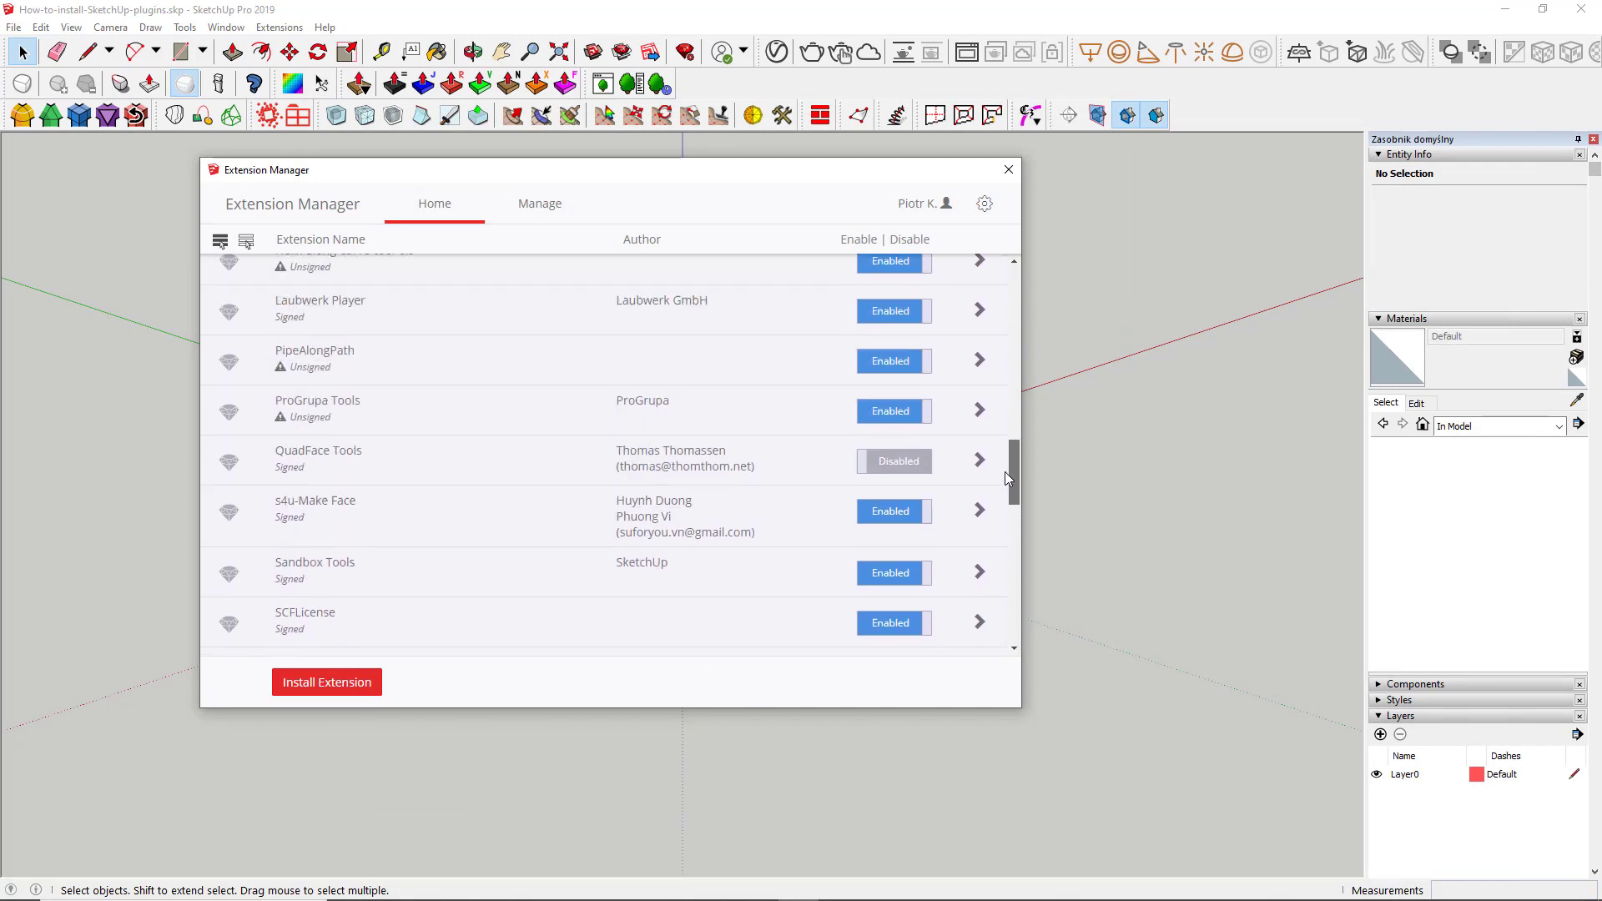
click(878, 459)
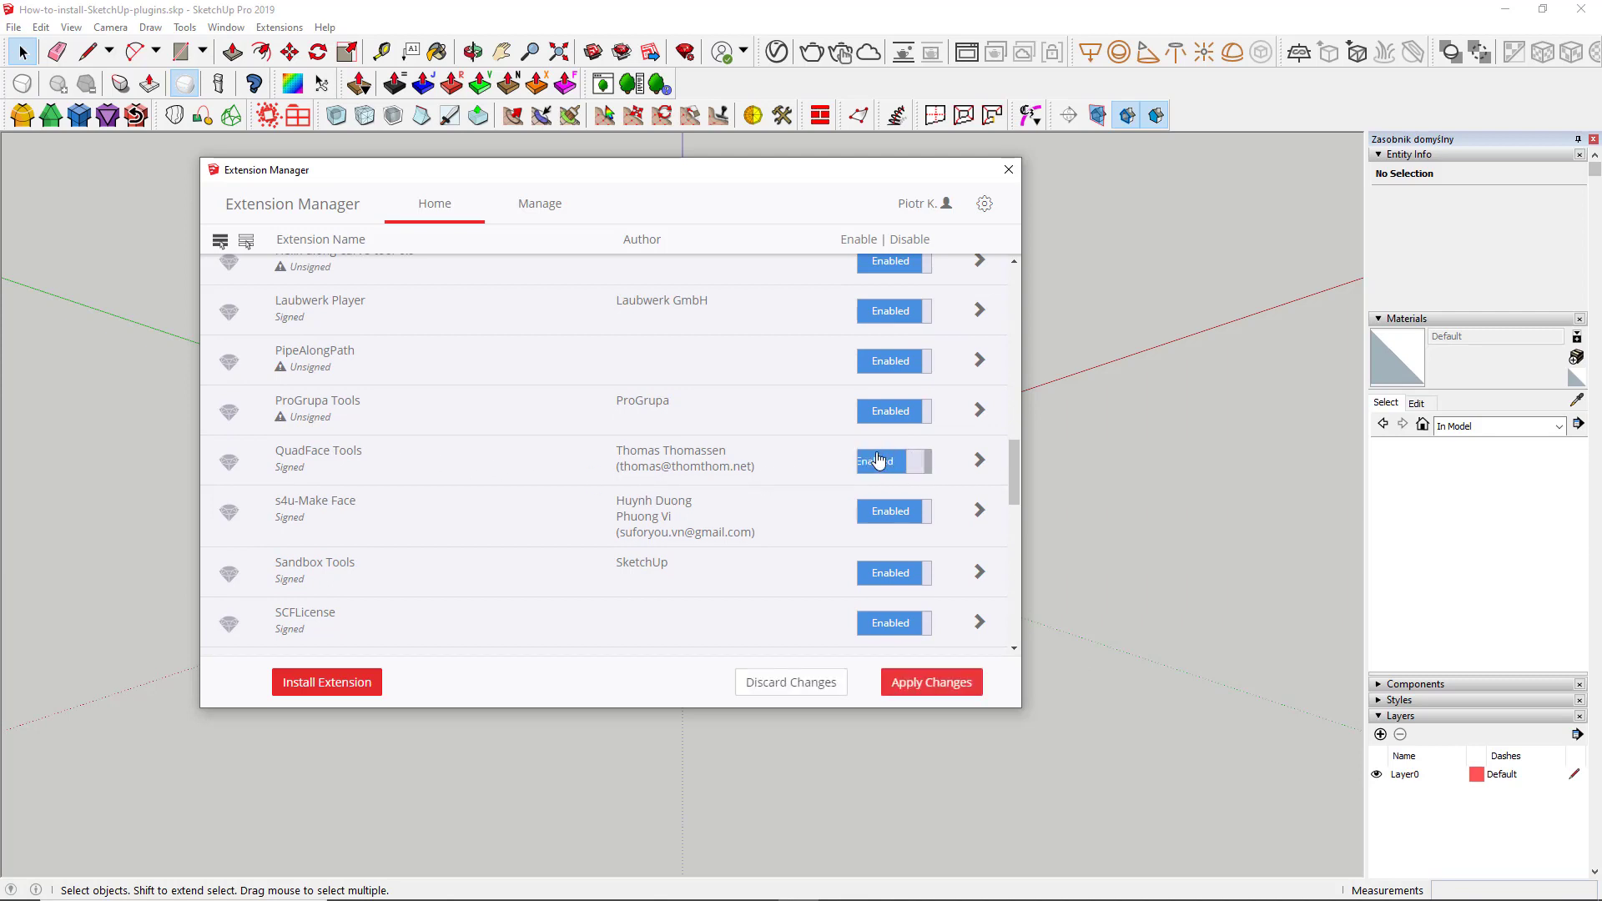
click(920, 689)
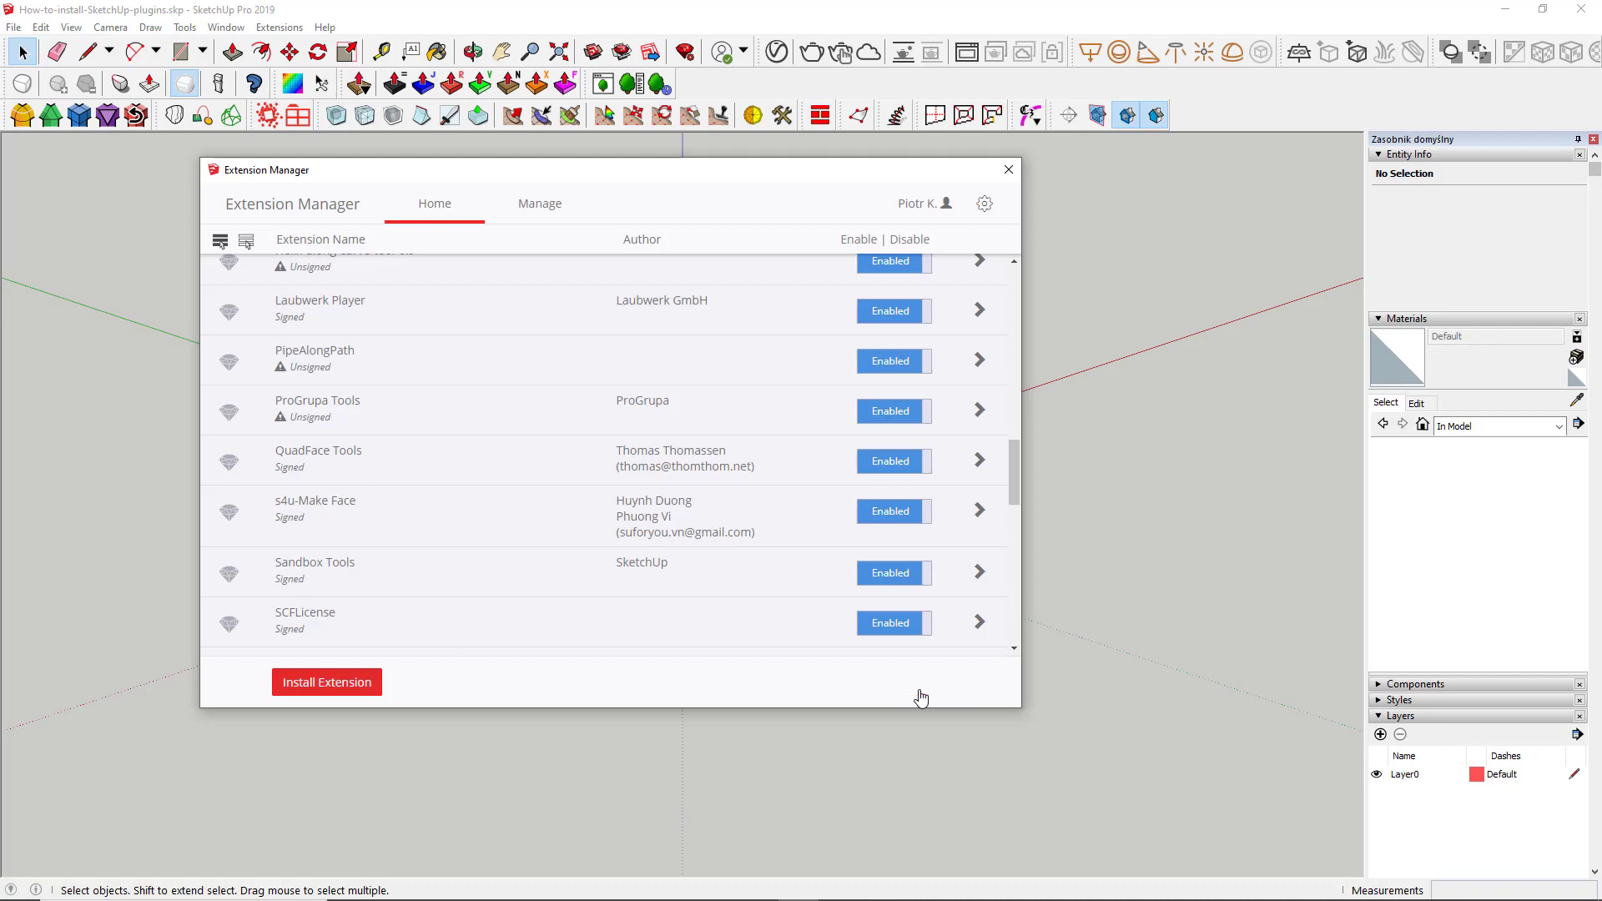
Step: Close Extension Manager, turn on the QuadFace Tools toolbar, and dock it with the others
click(1011, 171)
click(71, 28)
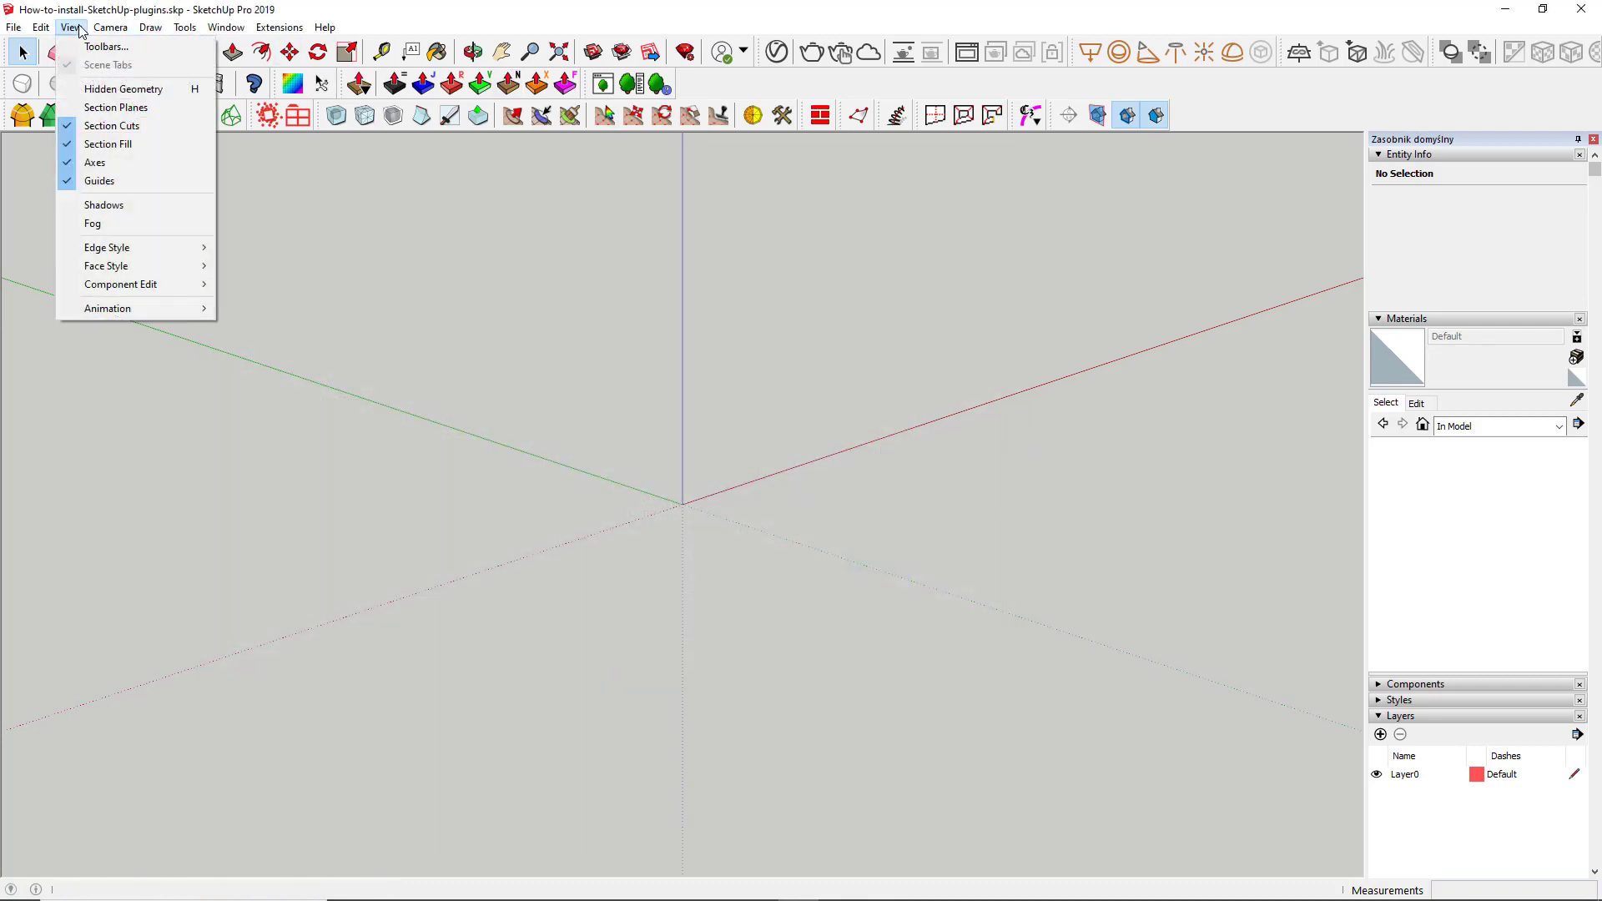
click(106, 47)
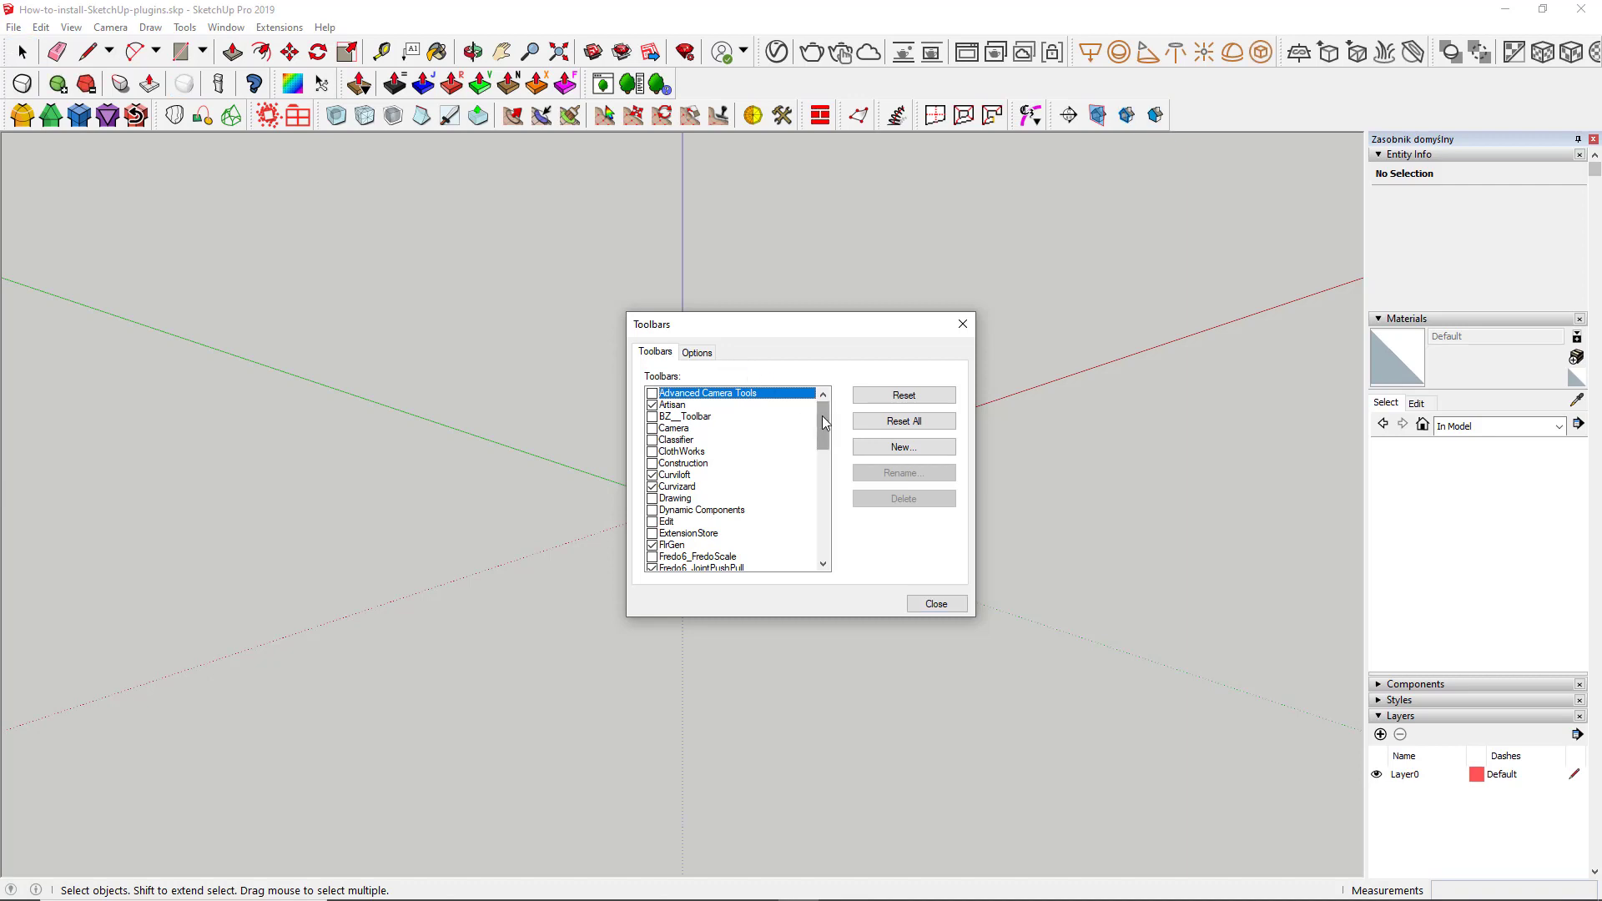
drag(823, 415, 816, 476)
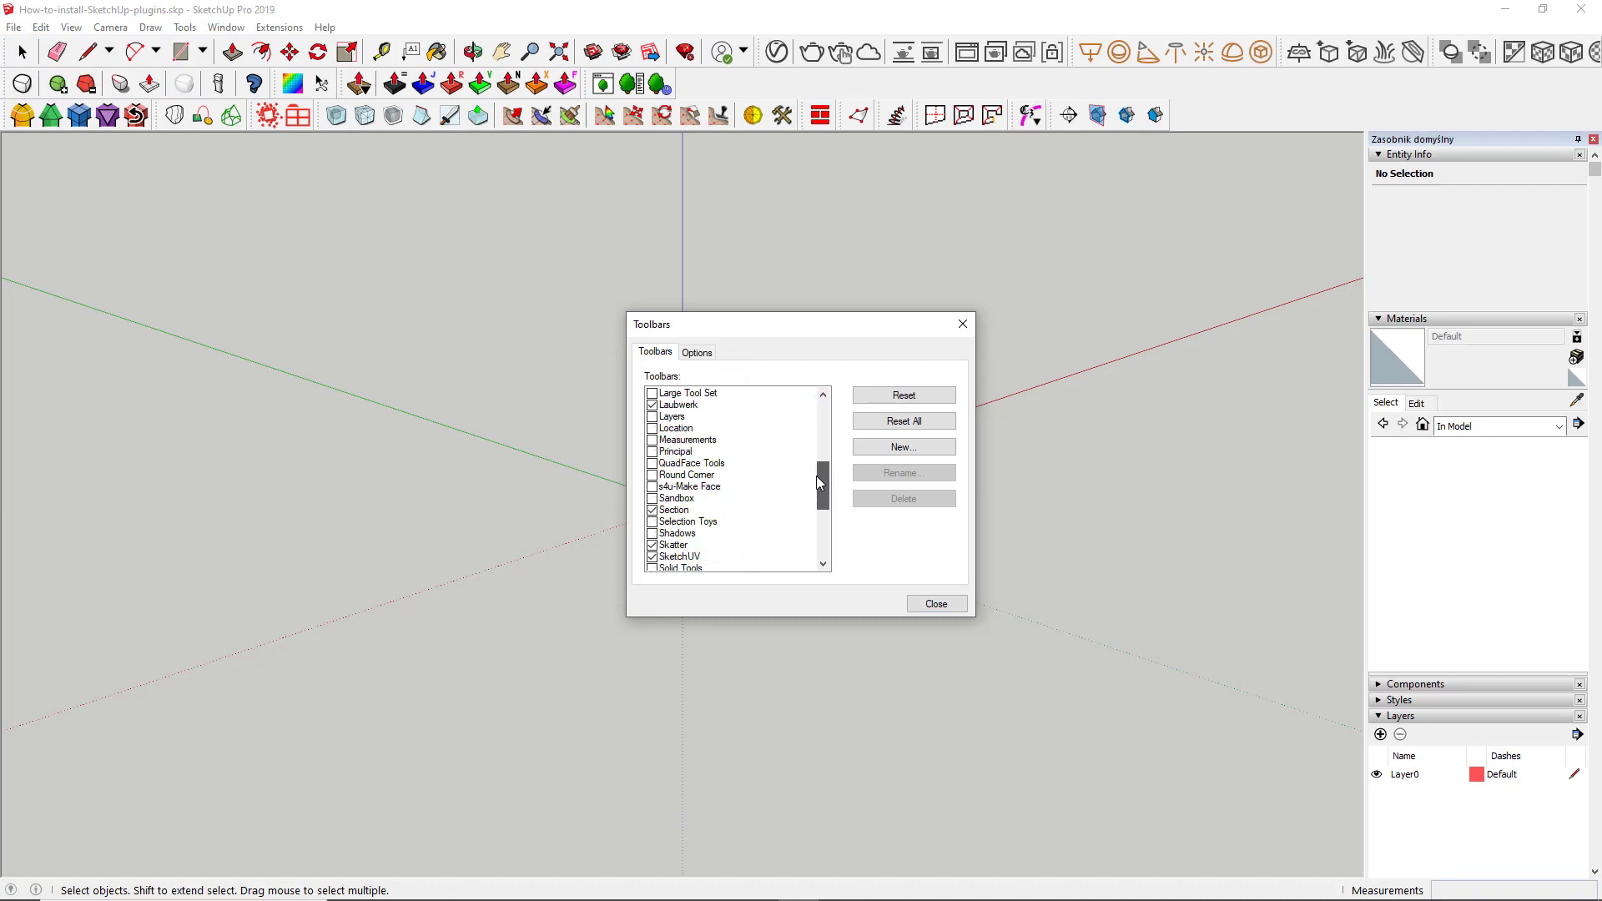
click(653, 464)
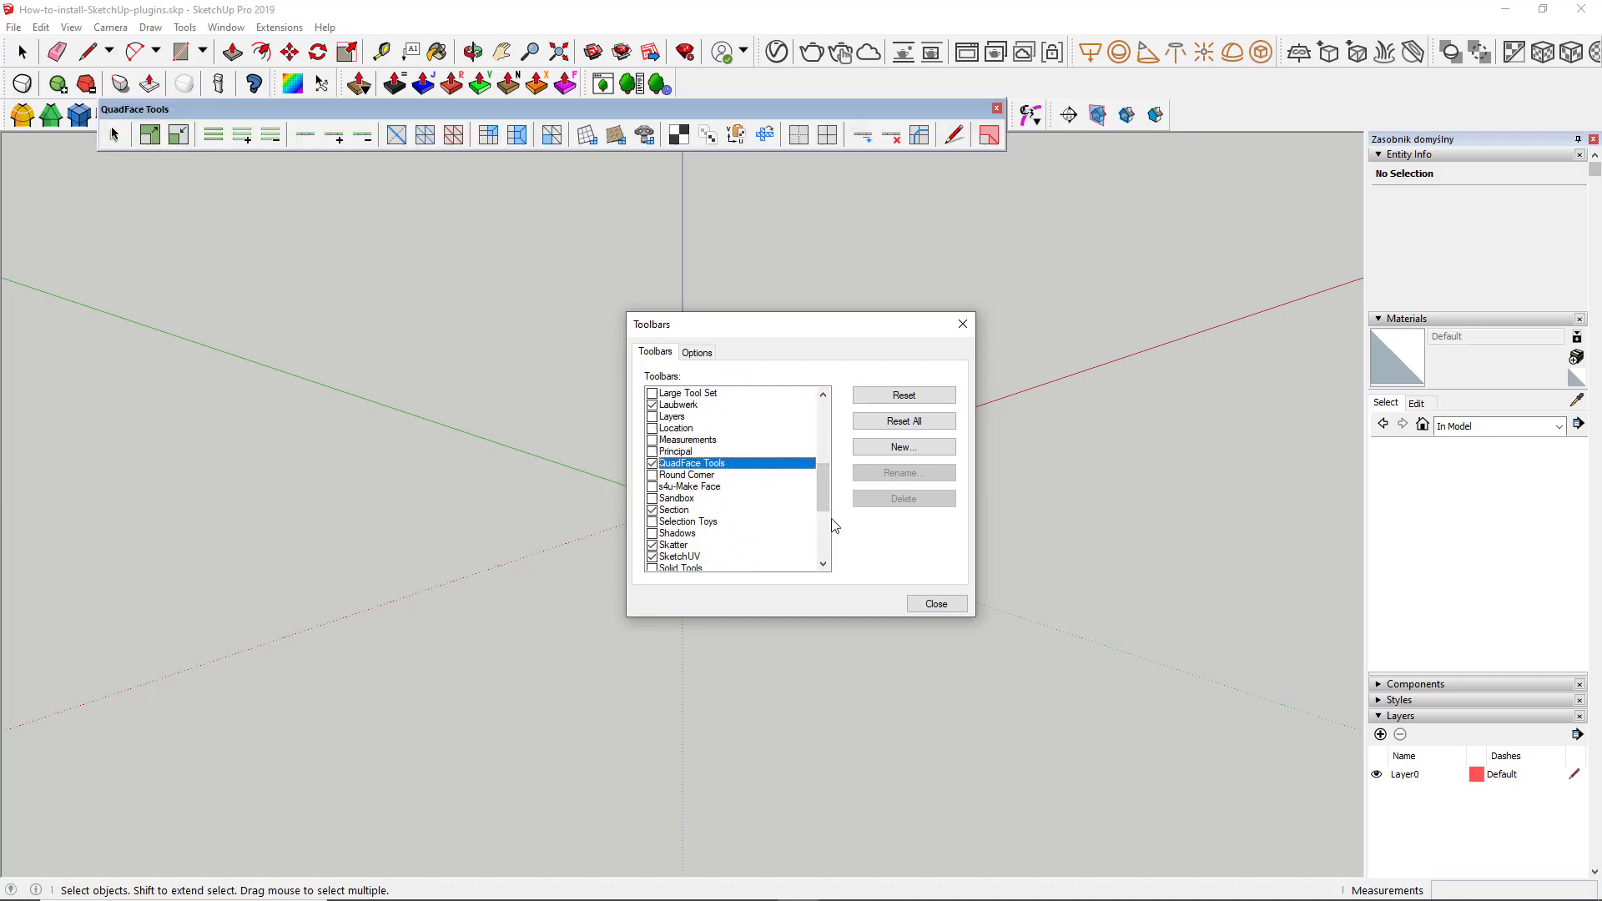
click(935, 604)
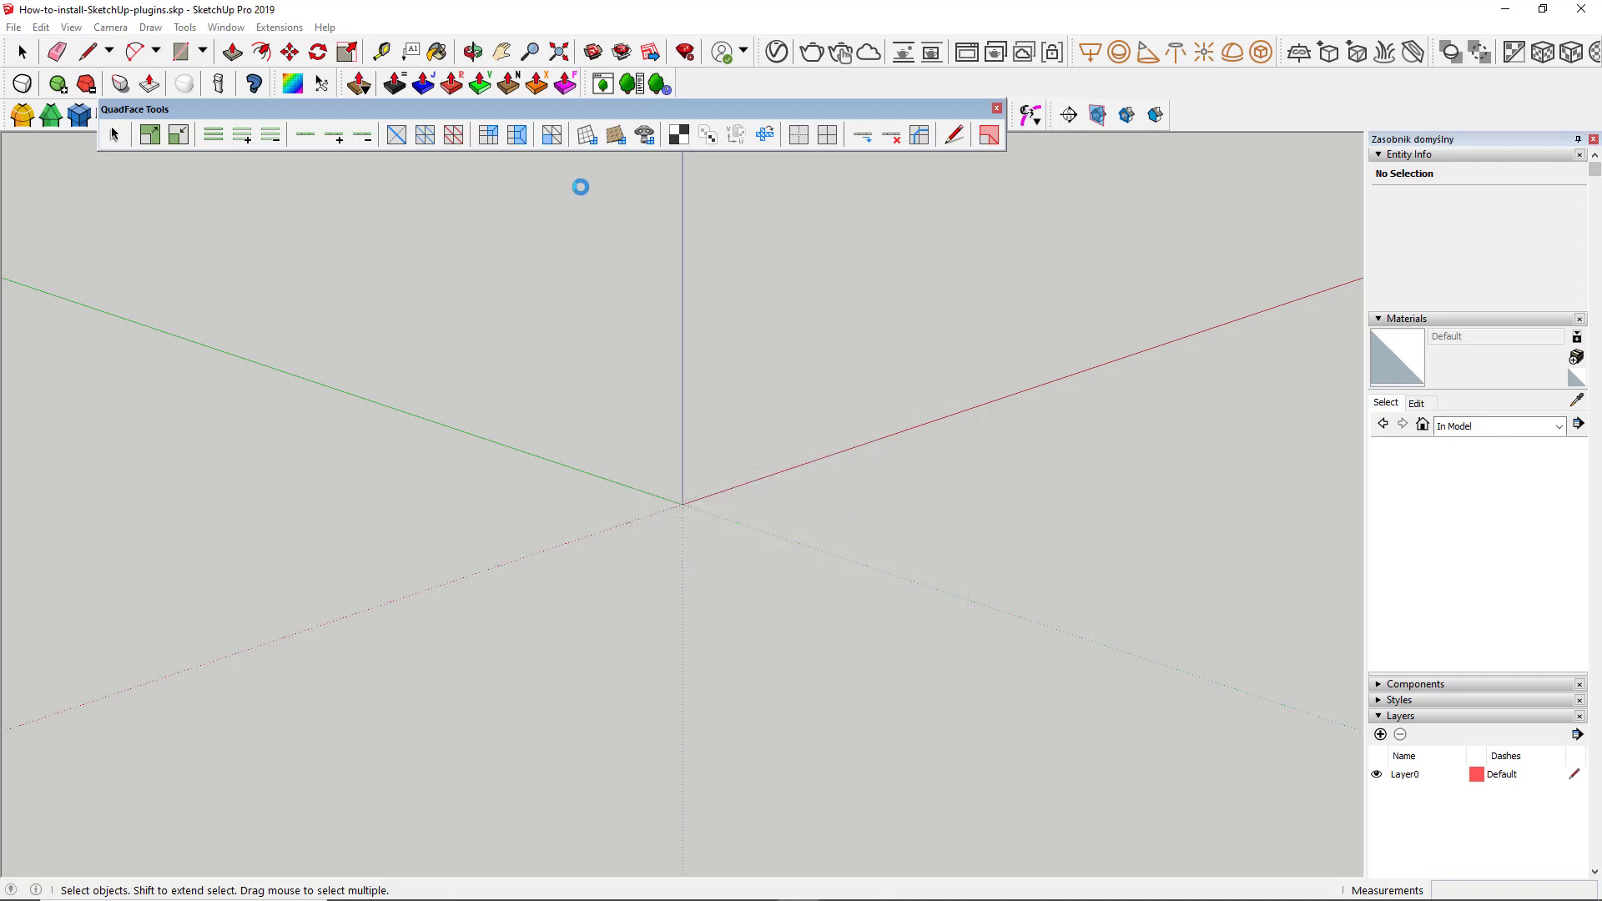
drag(534, 115, 84, 83)
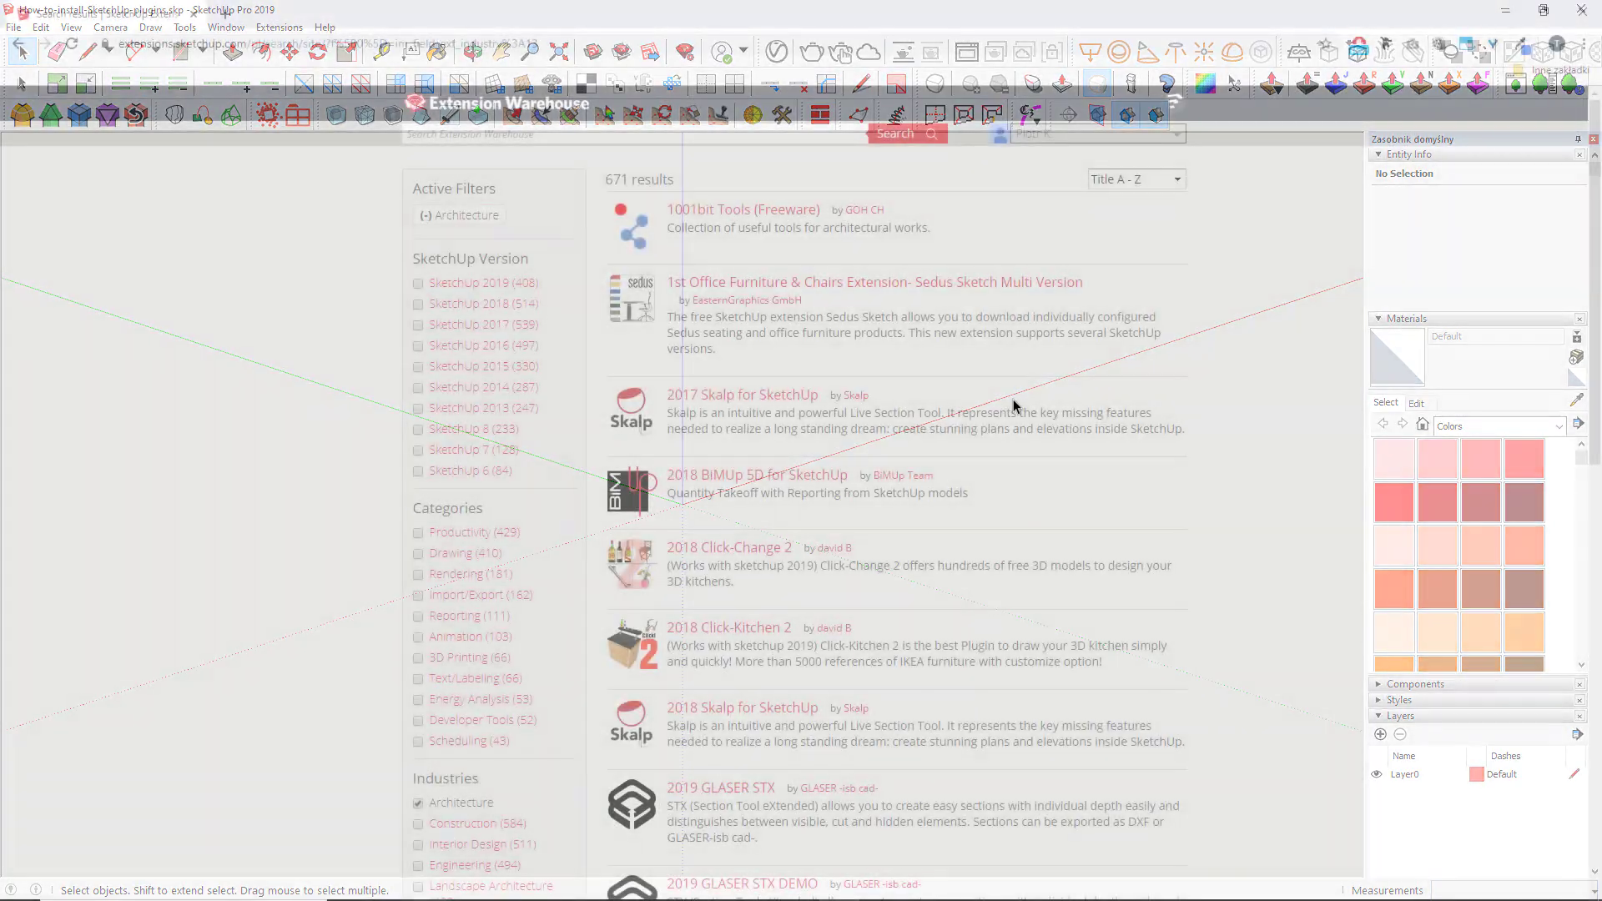
Step: Scroll the Architecture-filtered Extension Warehouse results down to AddOrthoScenes
scroll(1364, 230, down, 8)
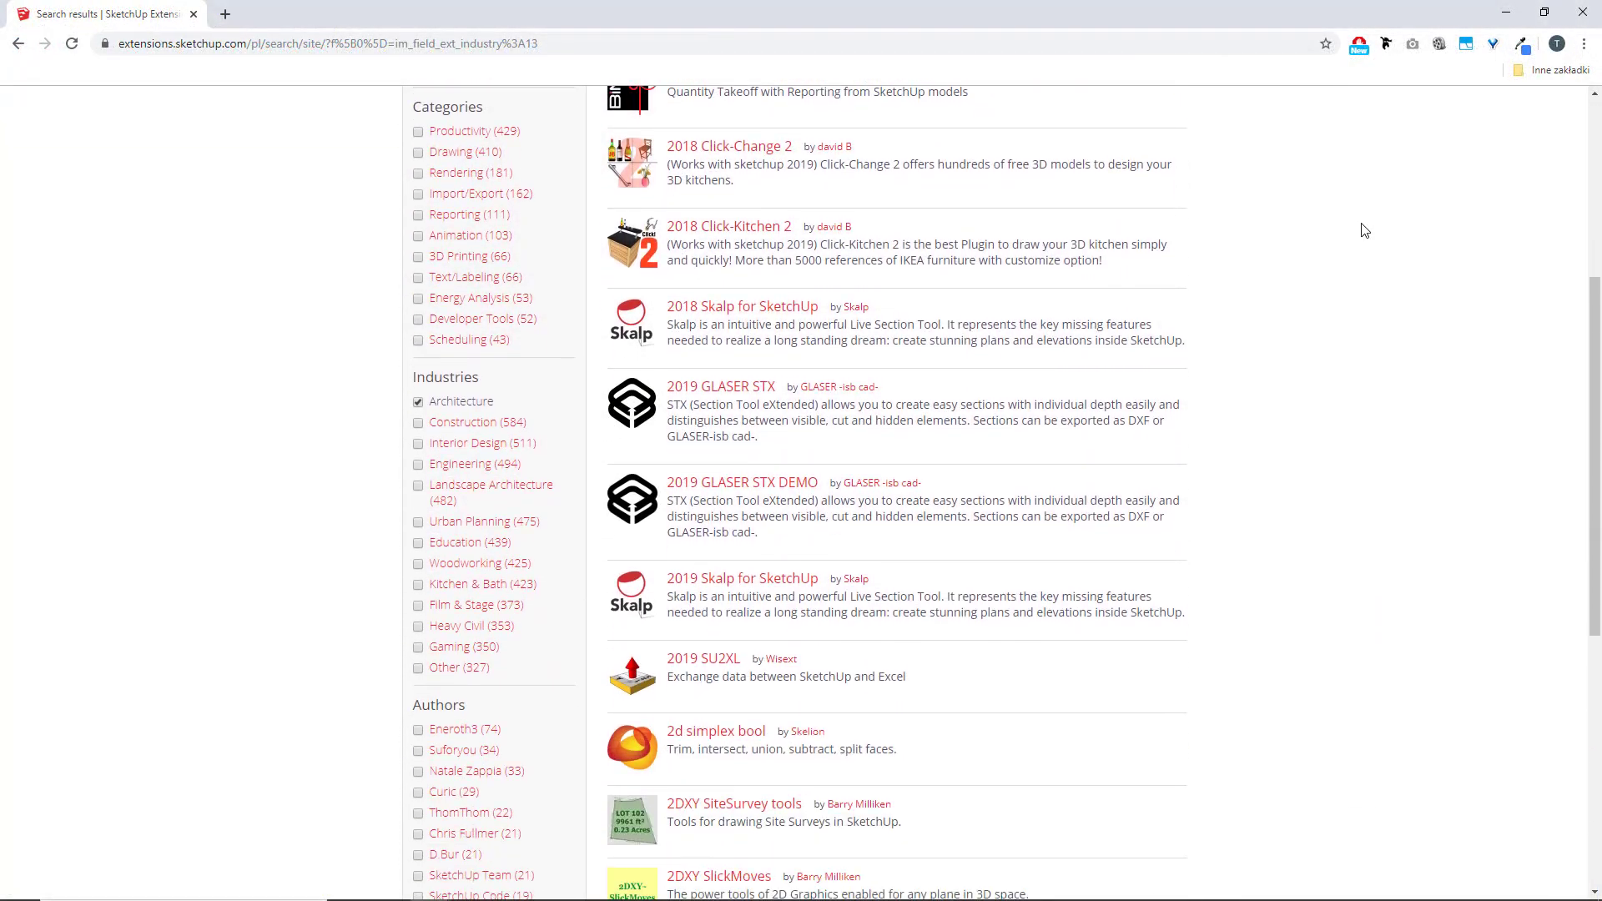
scroll(1364, 230, down, 4)
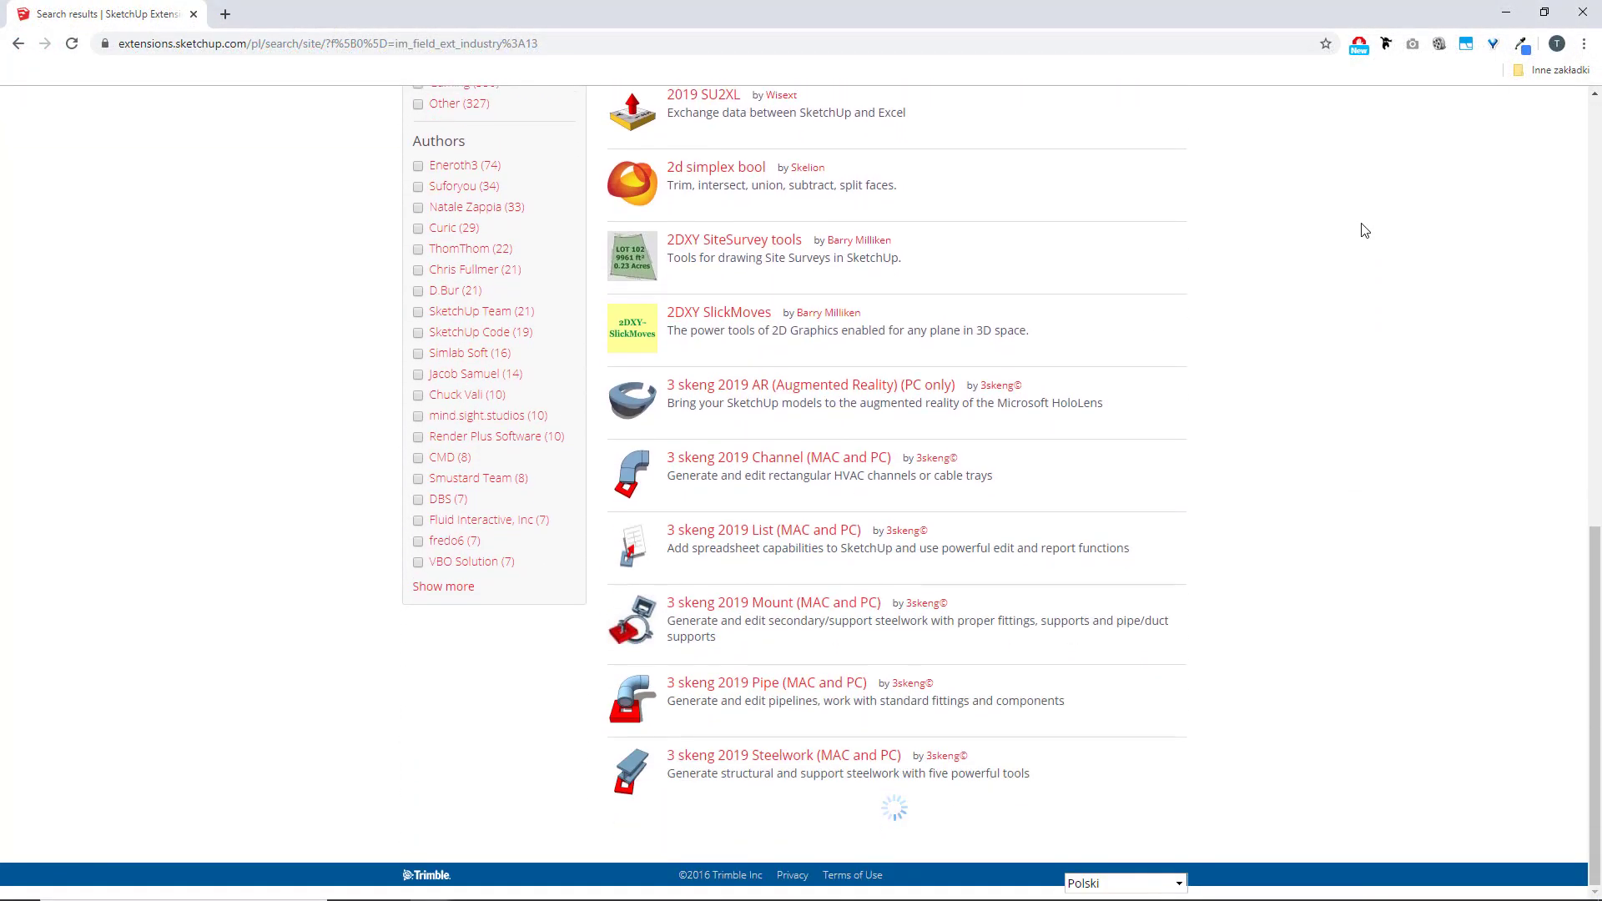
scroll(1364, 230, down, 7)
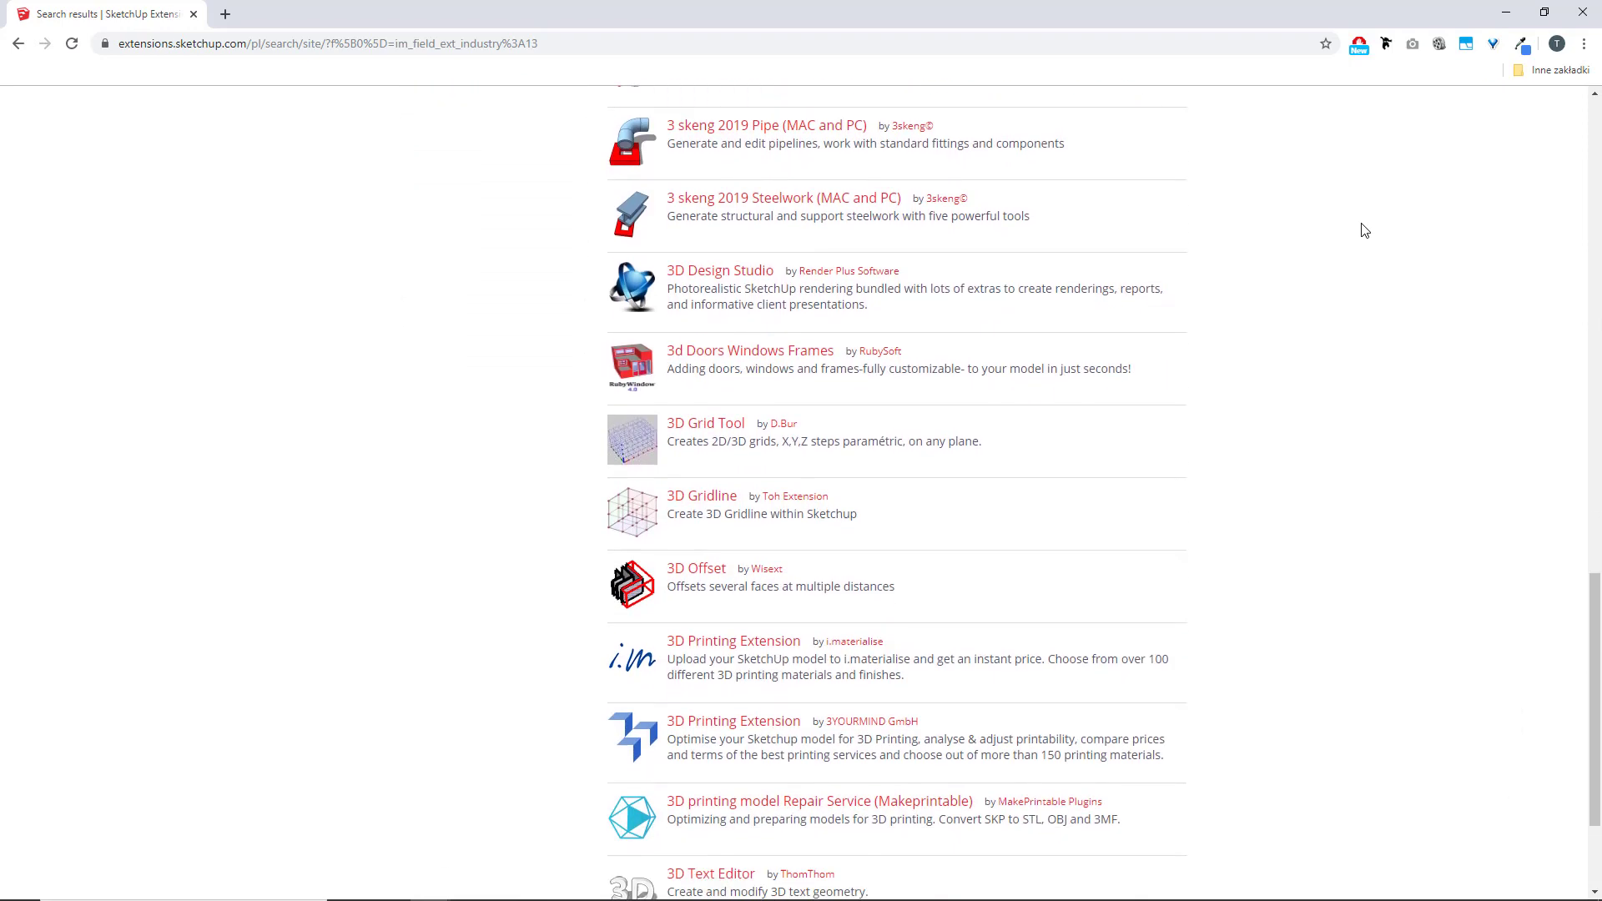
scroll(1365, 231, down, 7)
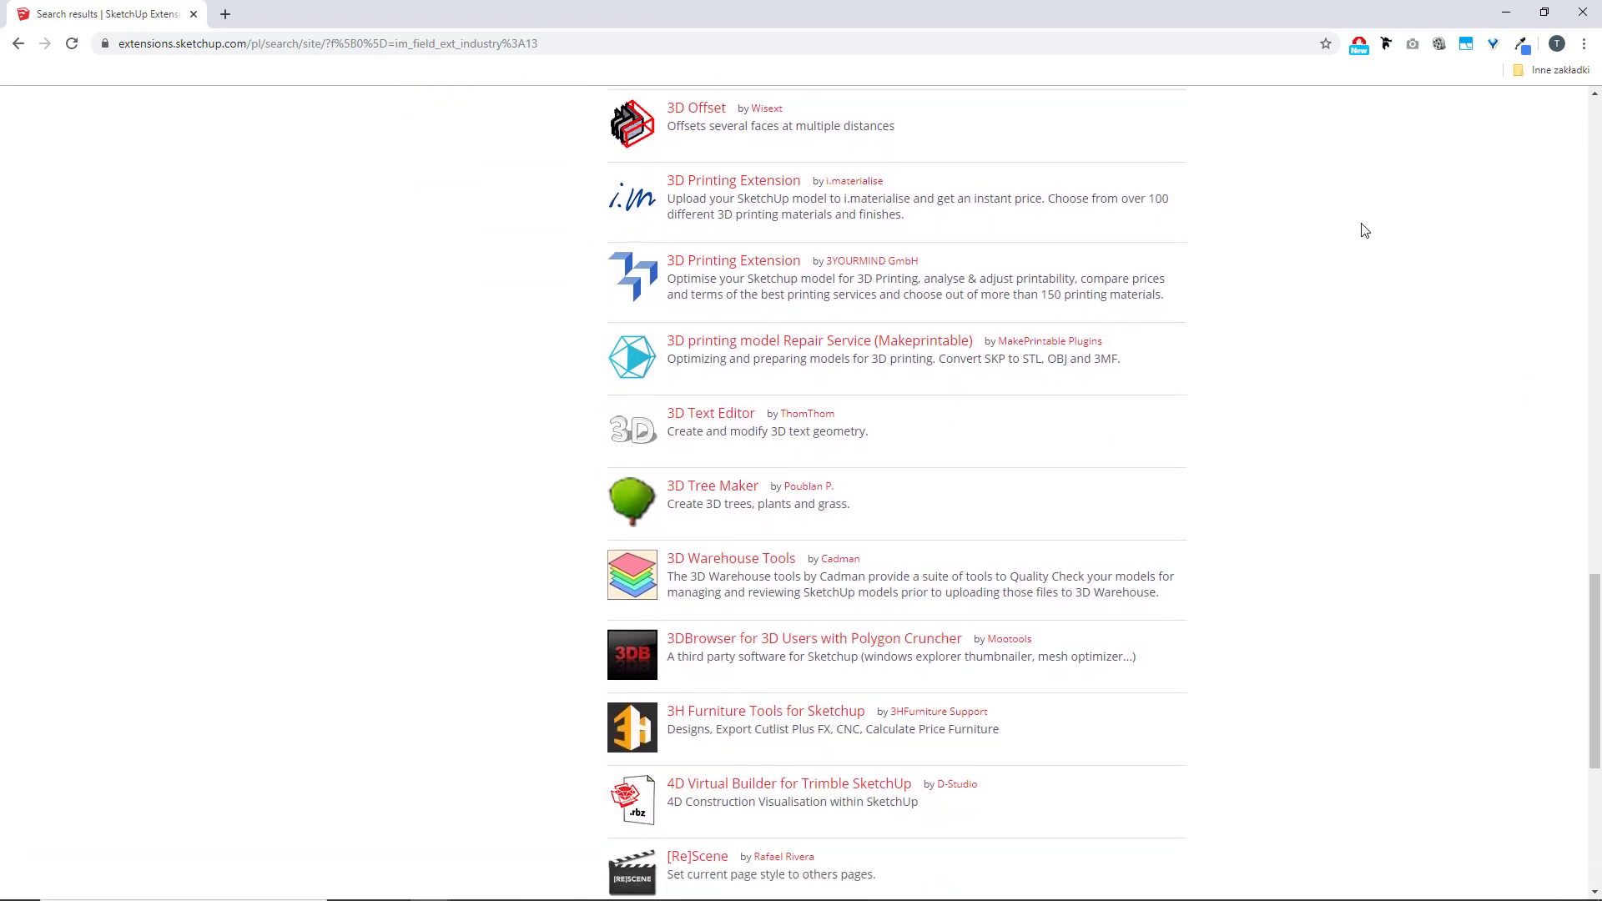
scroll(1364, 230, down, 5)
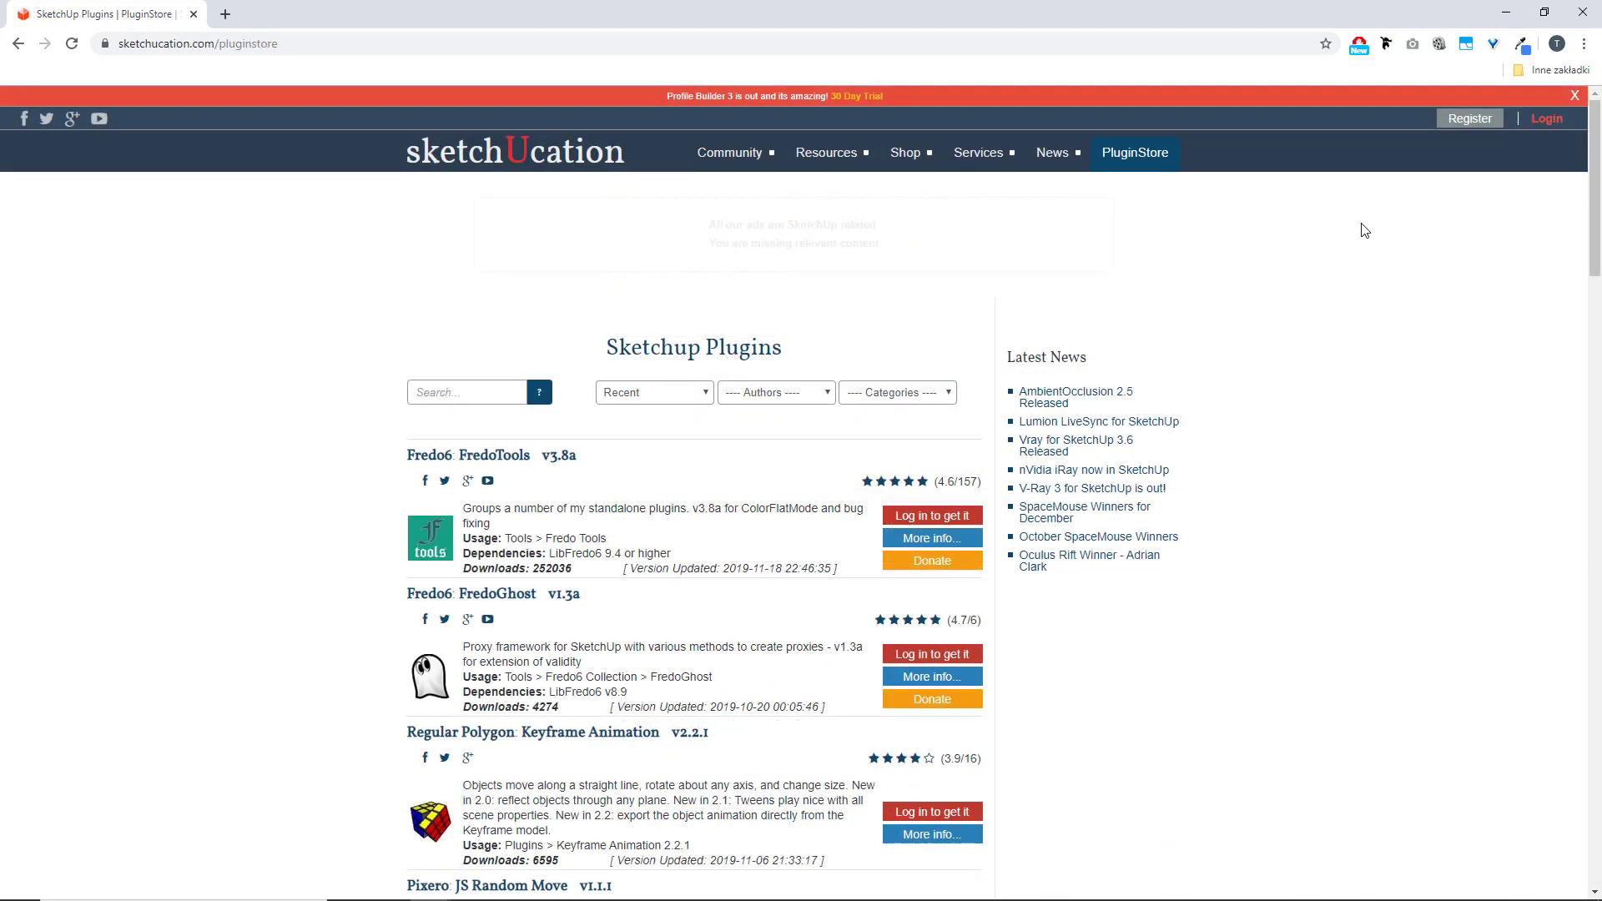
Step: Scroll down through the sketchUcation PluginStore list and the Skatter site's pages in Chrome
scroll(1364, 230, down, 4)
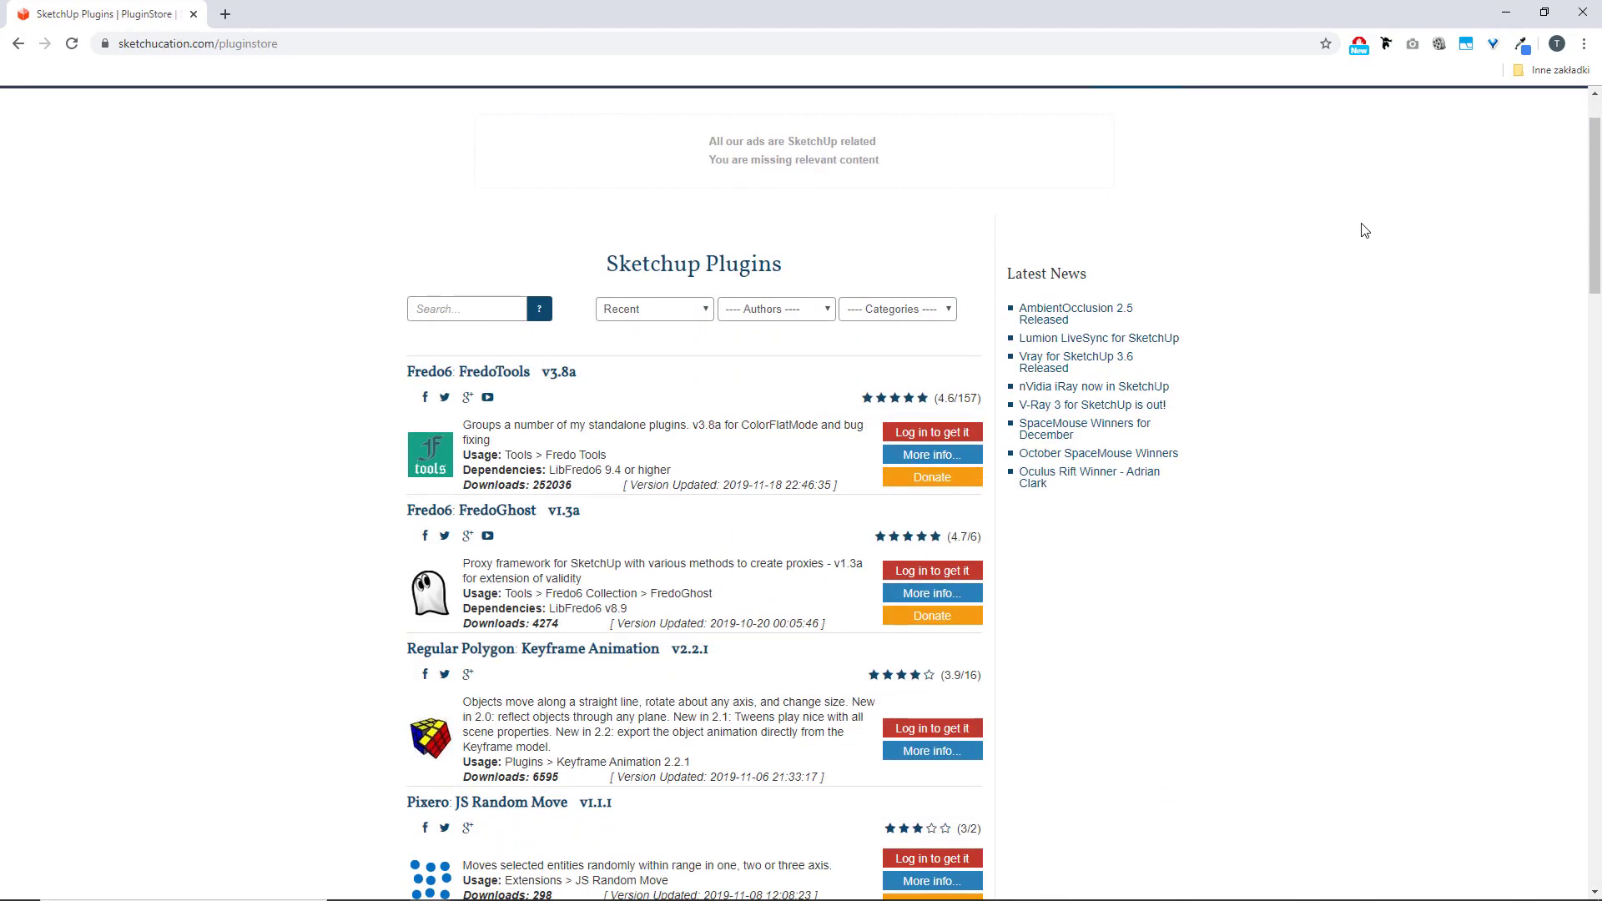
scroll(1364, 231, down, 8)
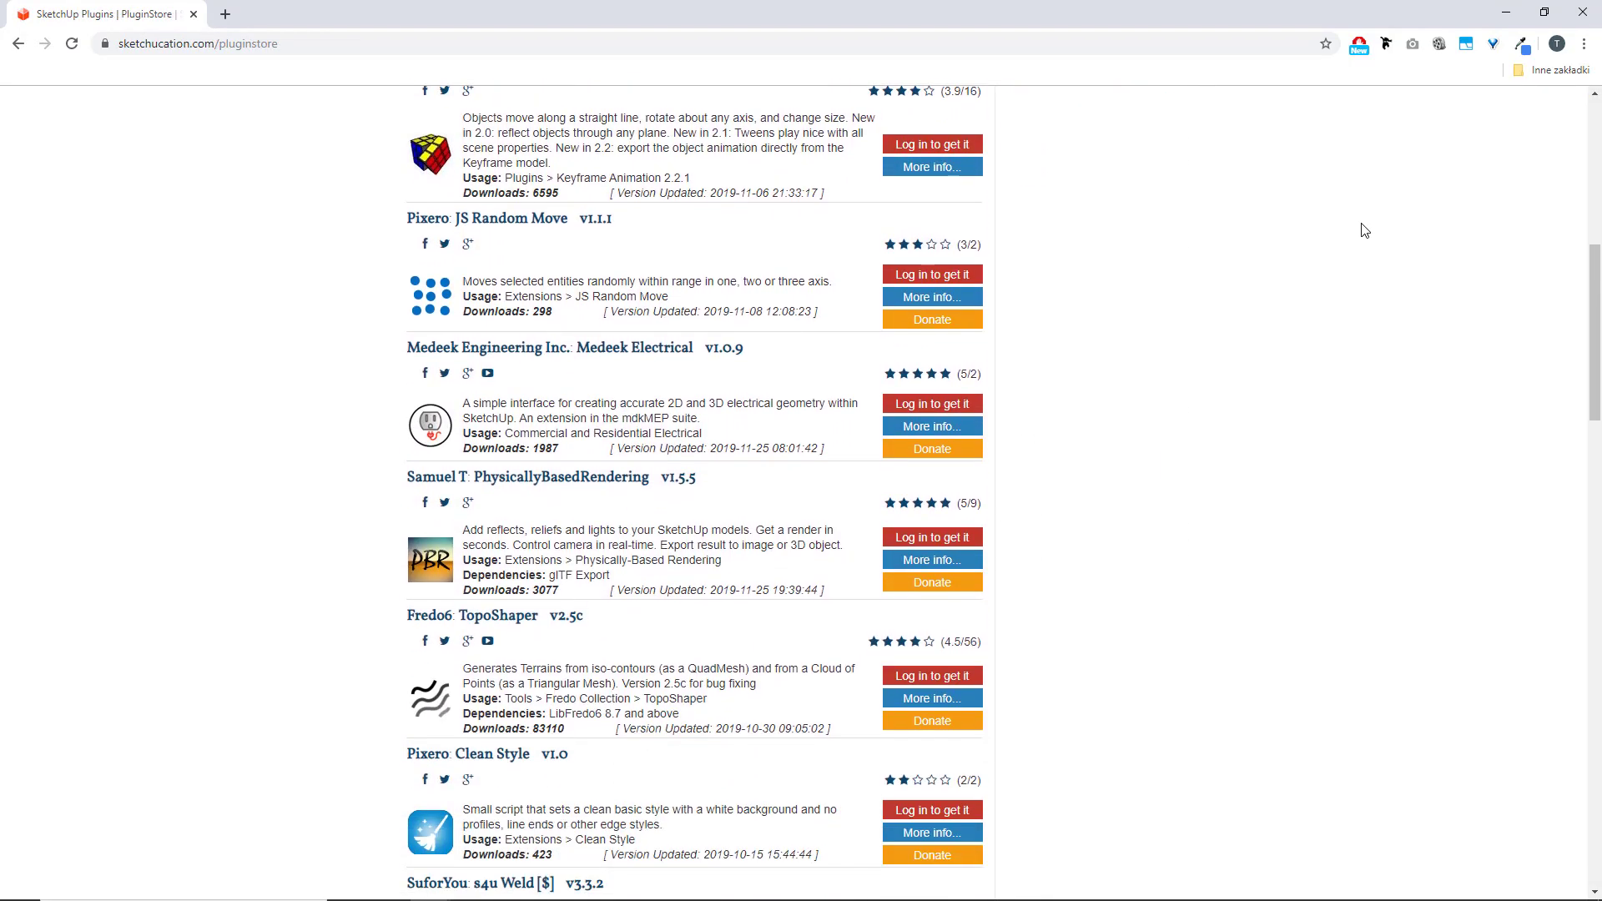
scroll(1364, 230, down, 7)
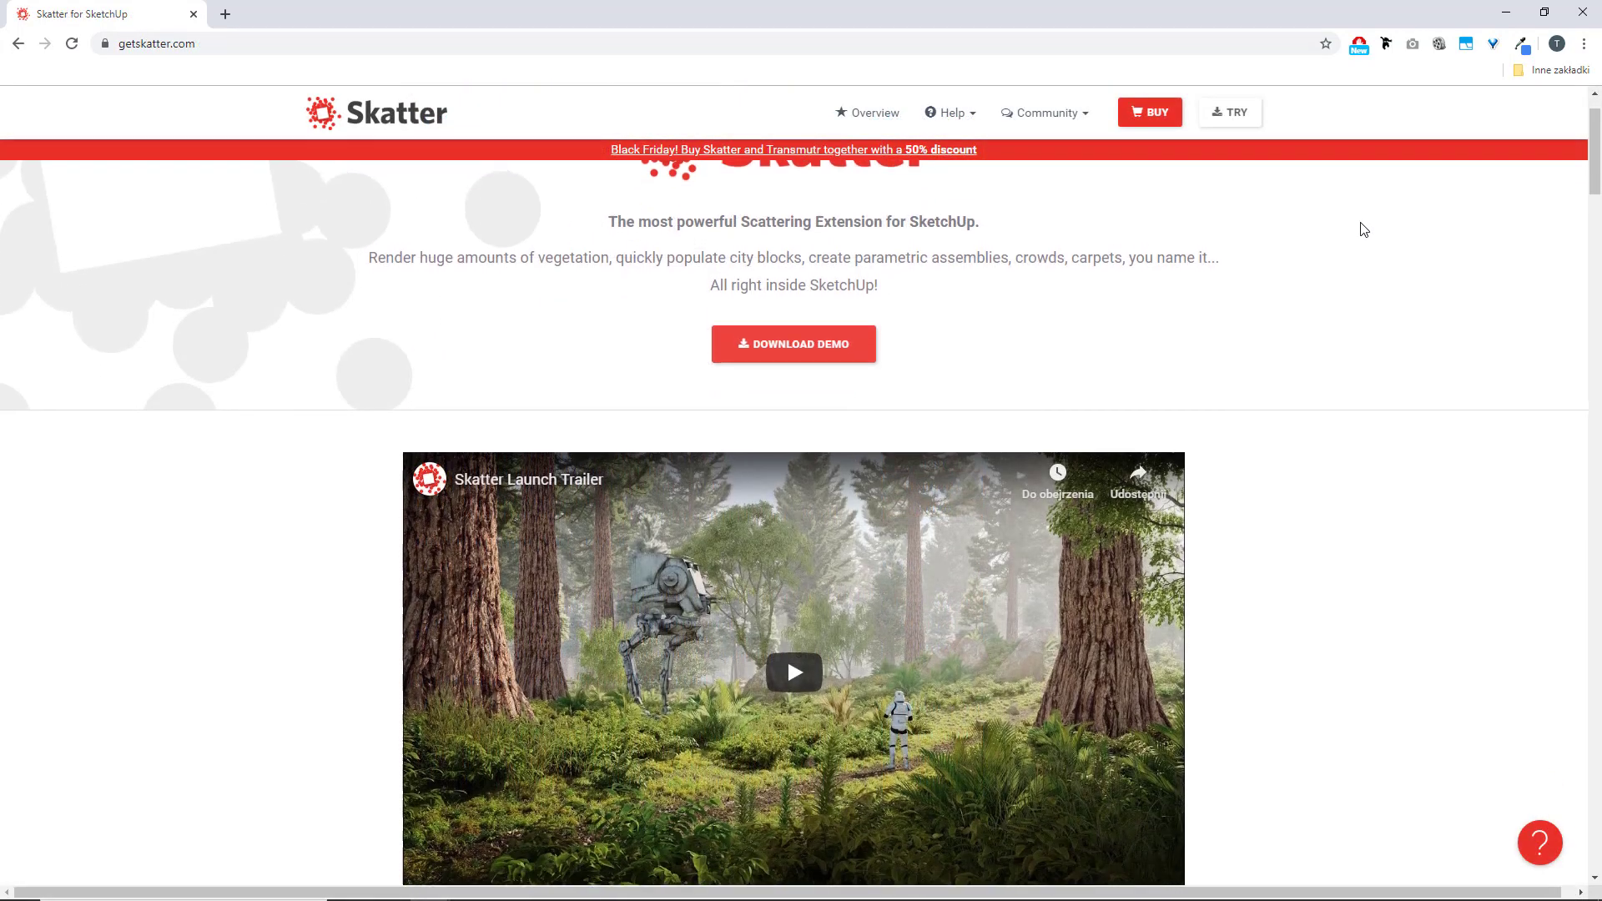
scroll(1363, 229, down, 6)
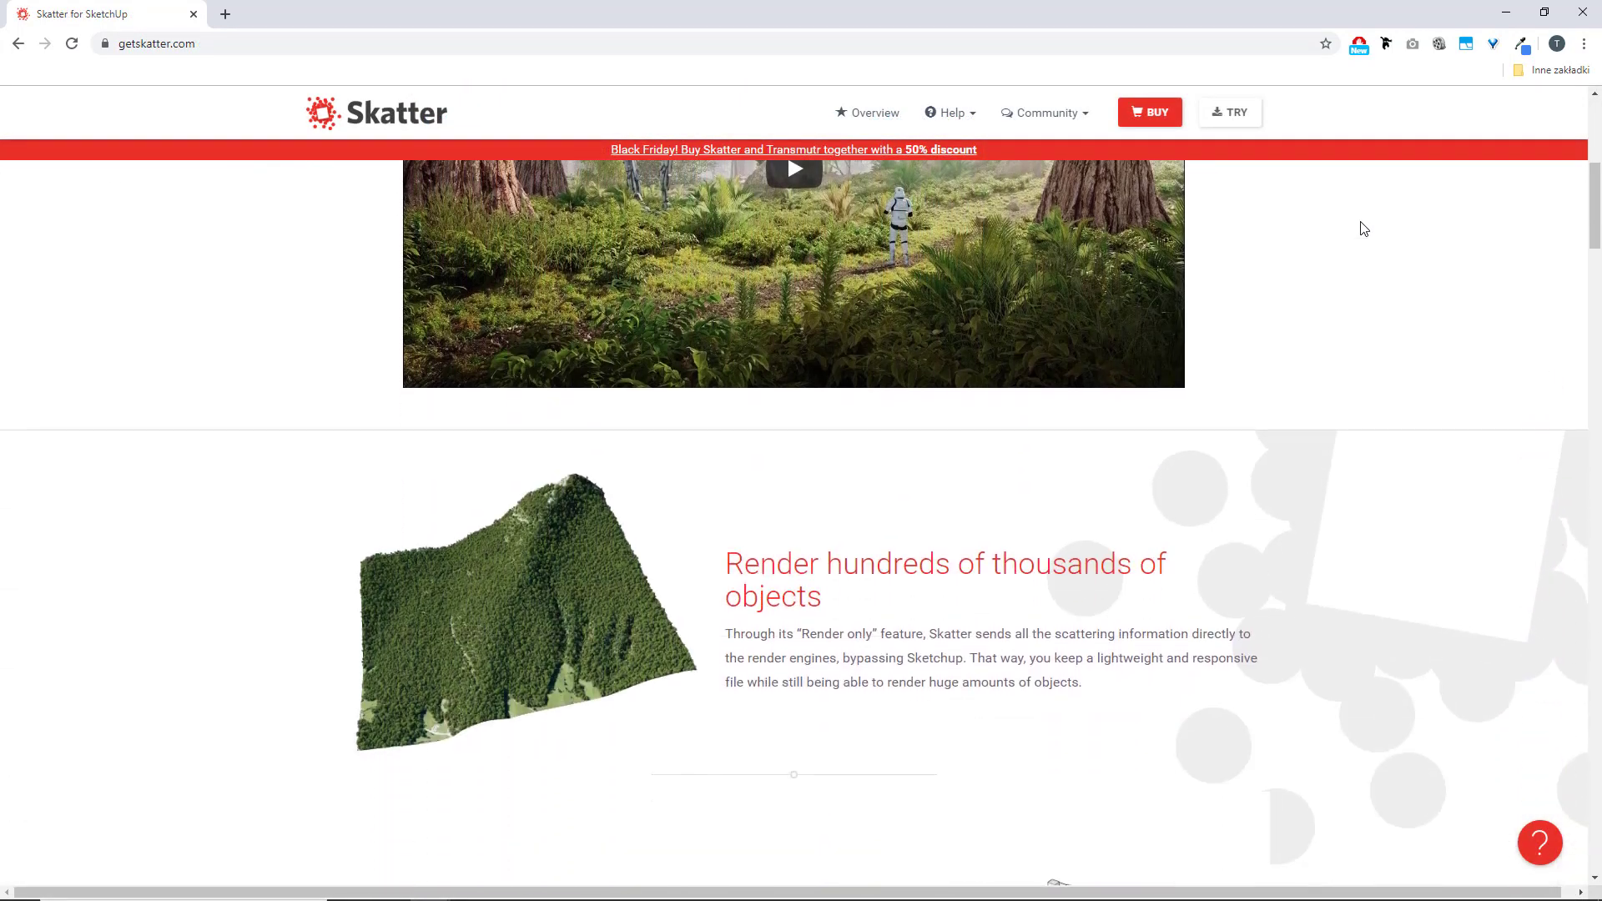
scroll(1364, 229, down, 4)
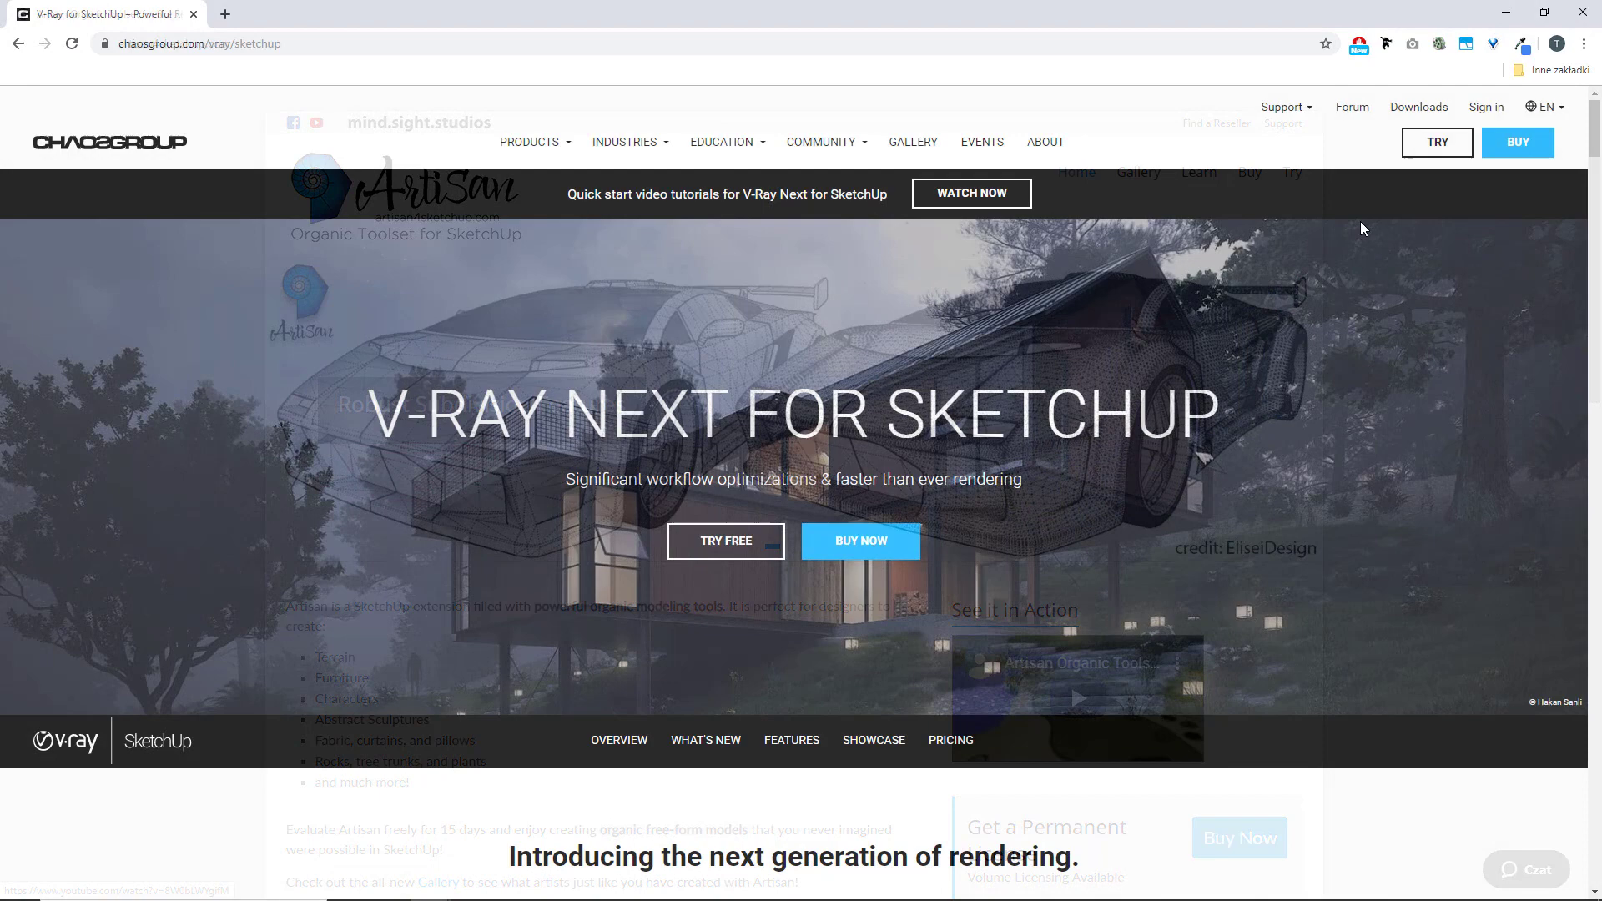
scroll(1361, 229, down, 6)
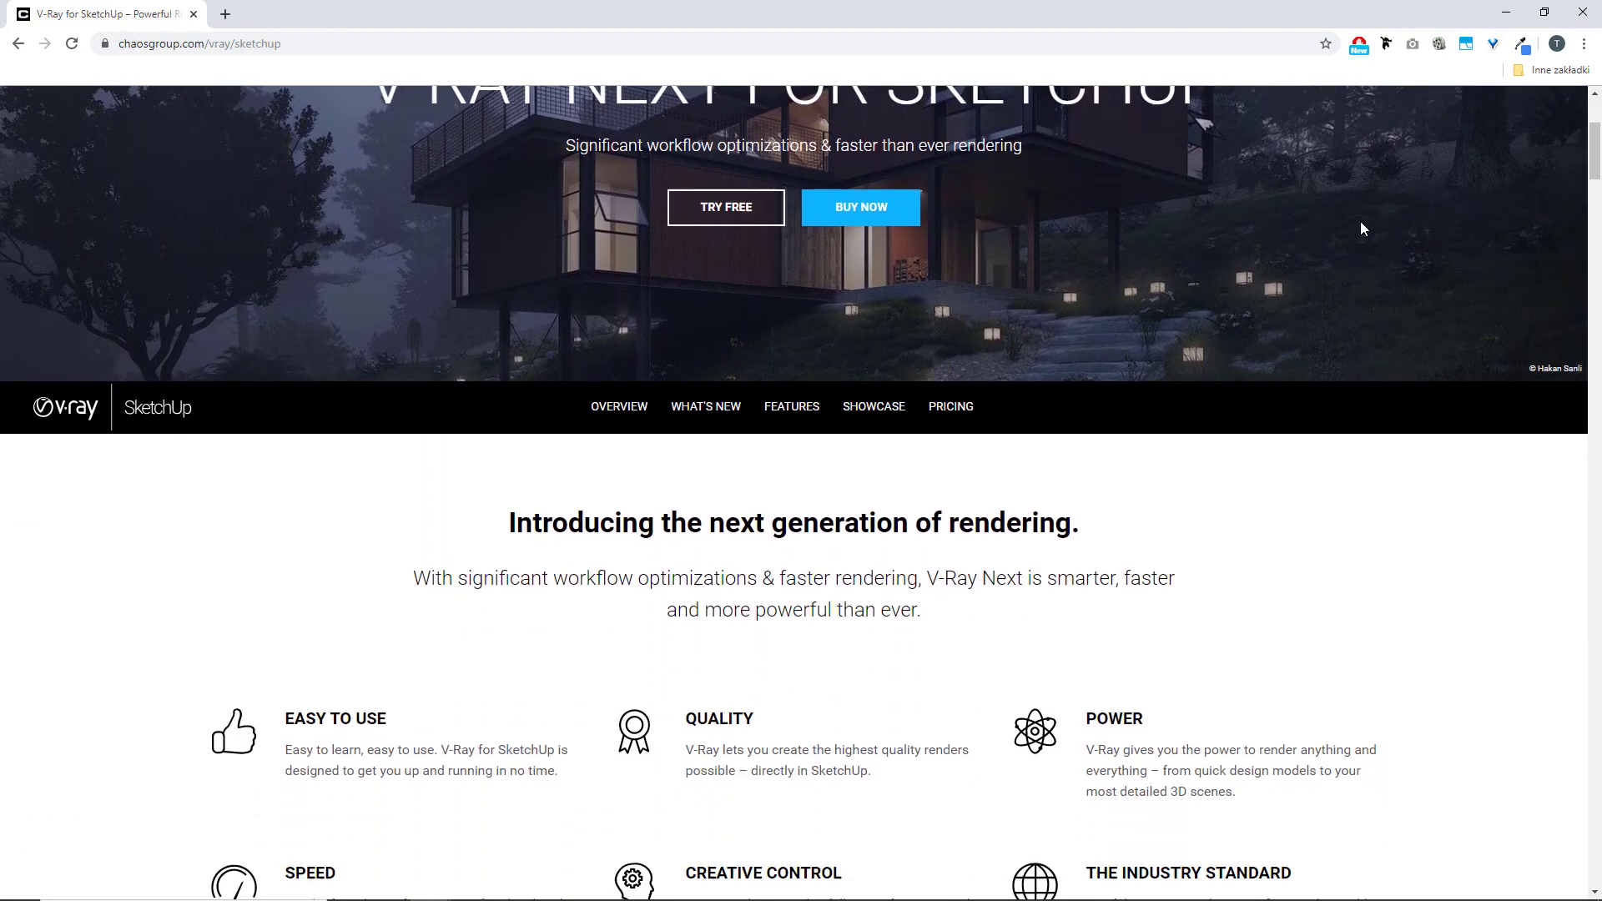
scroll(1361, 229, down, 7)
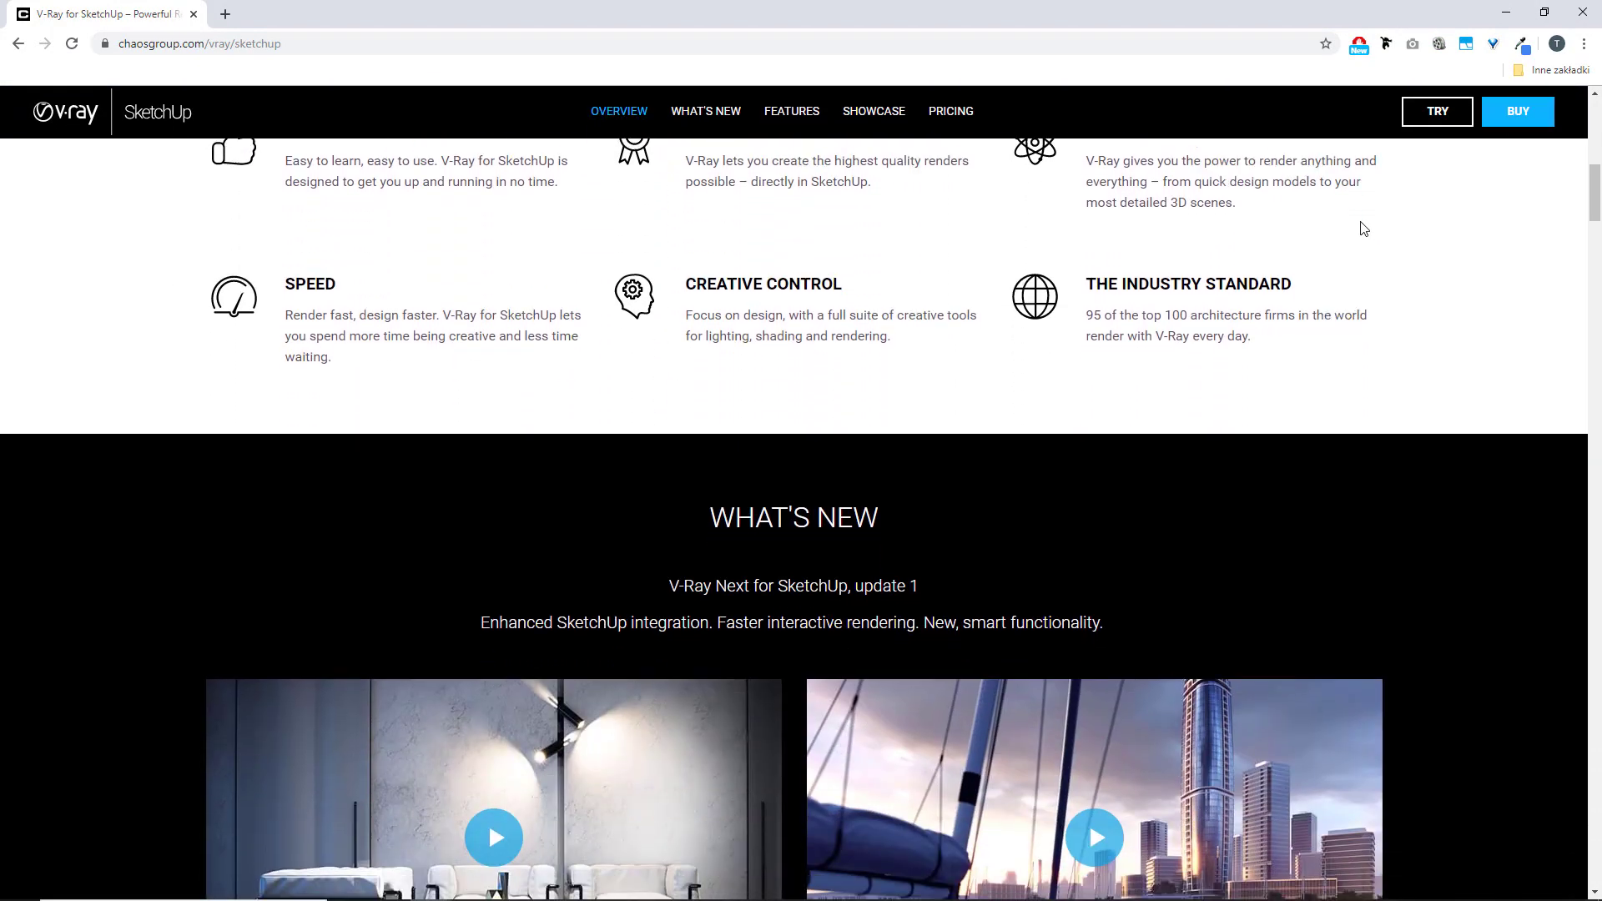
scroll(1362, 229, down, 7)
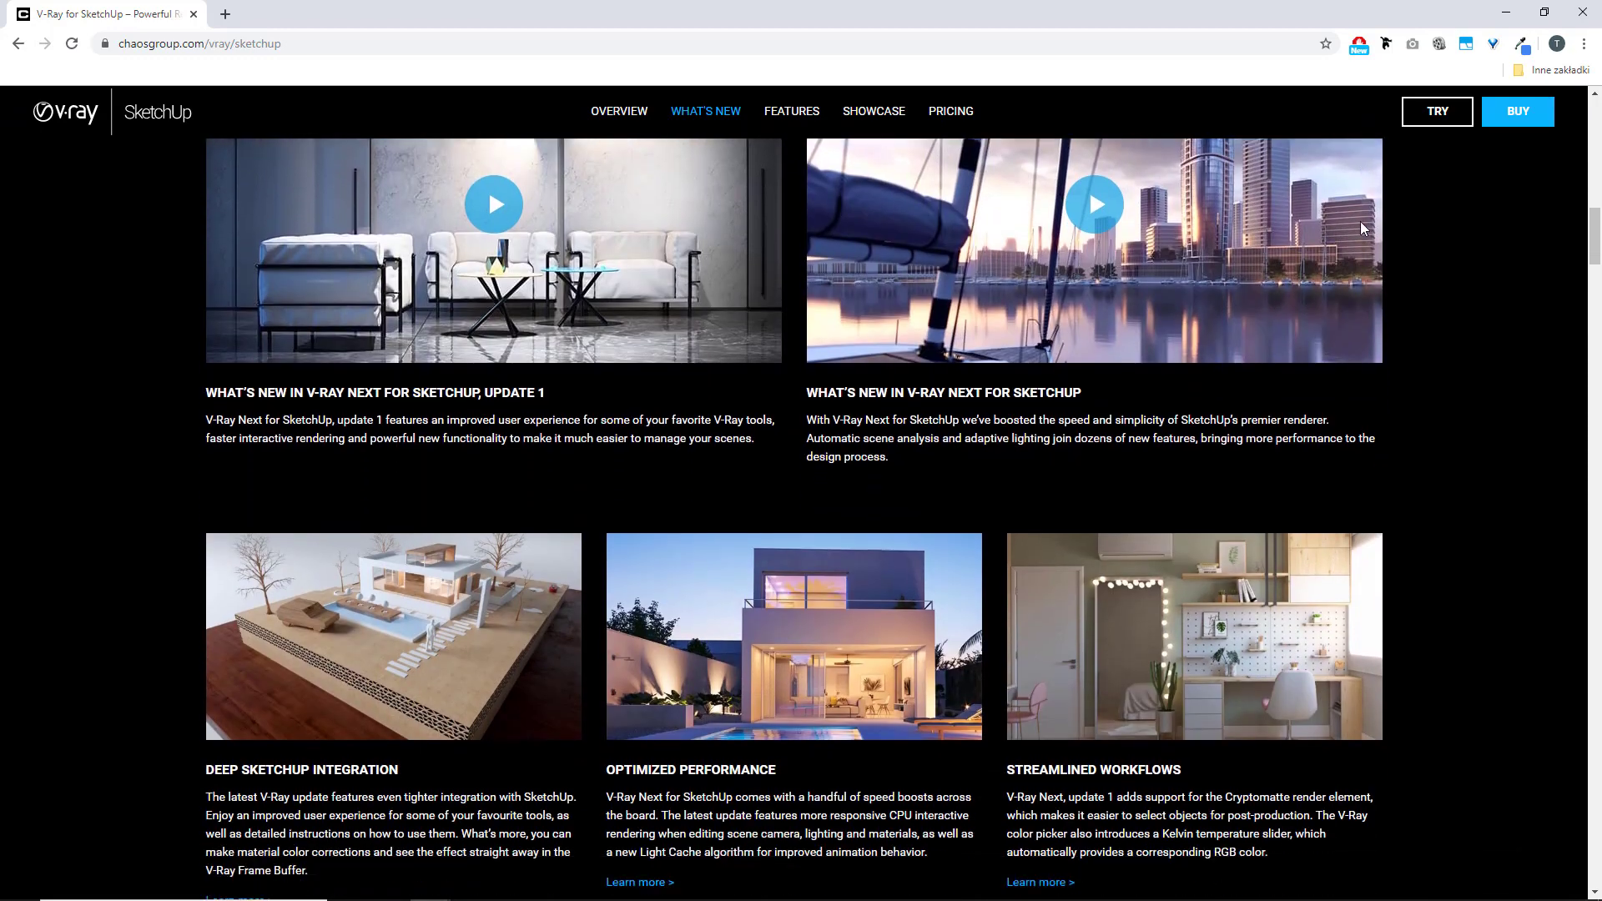
scroll(1362, 228, down, 8)
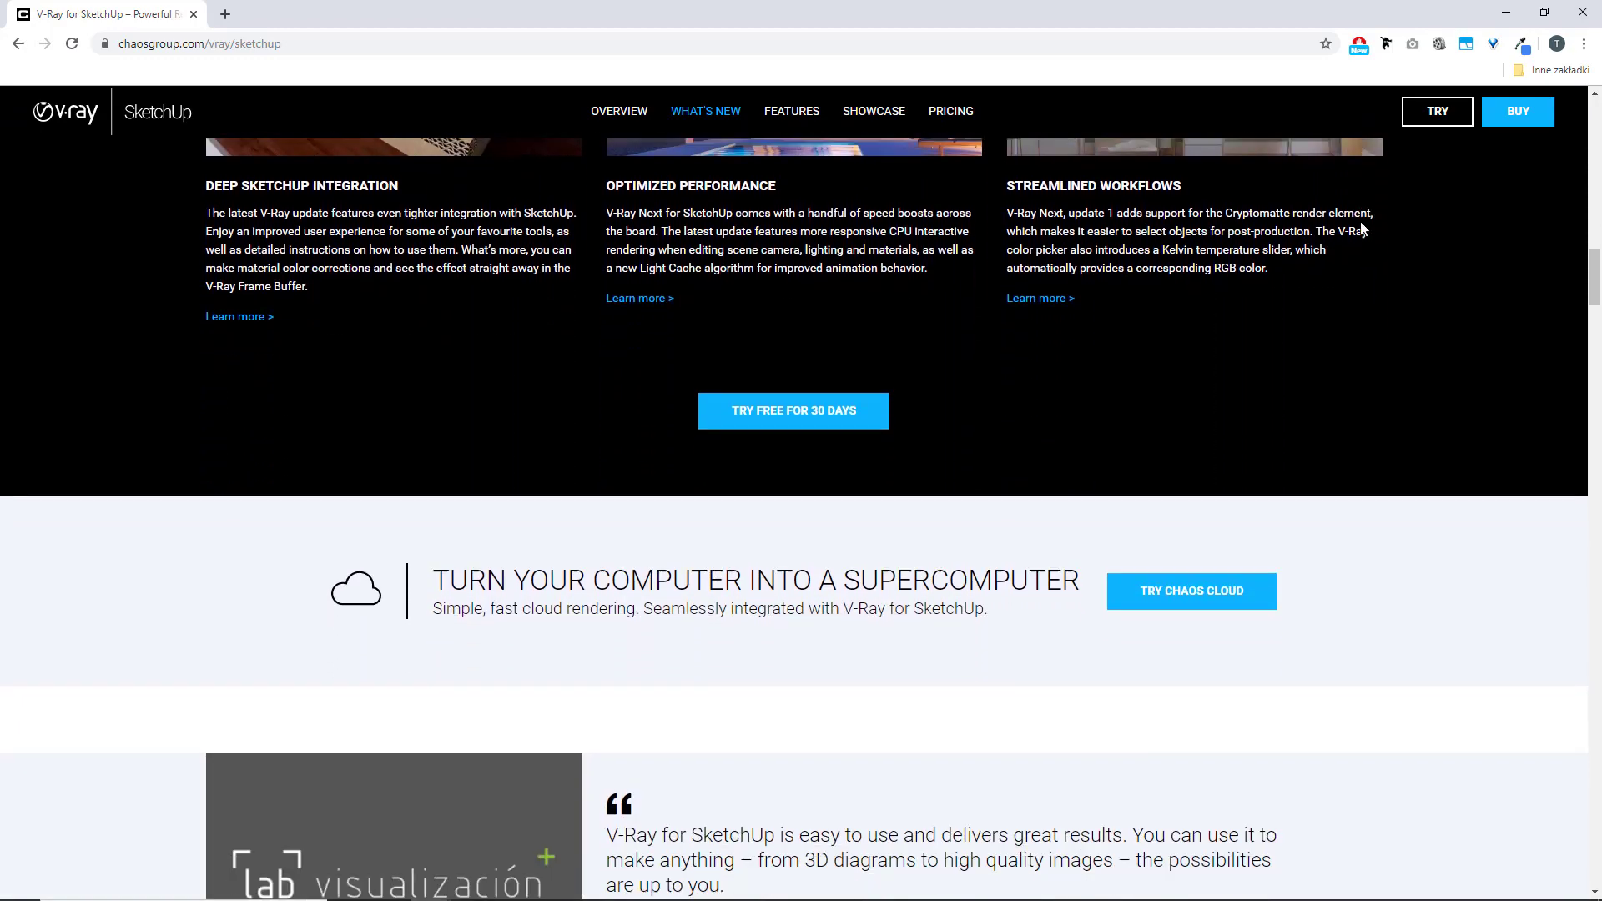
scroll(1362, 229, down, 6)
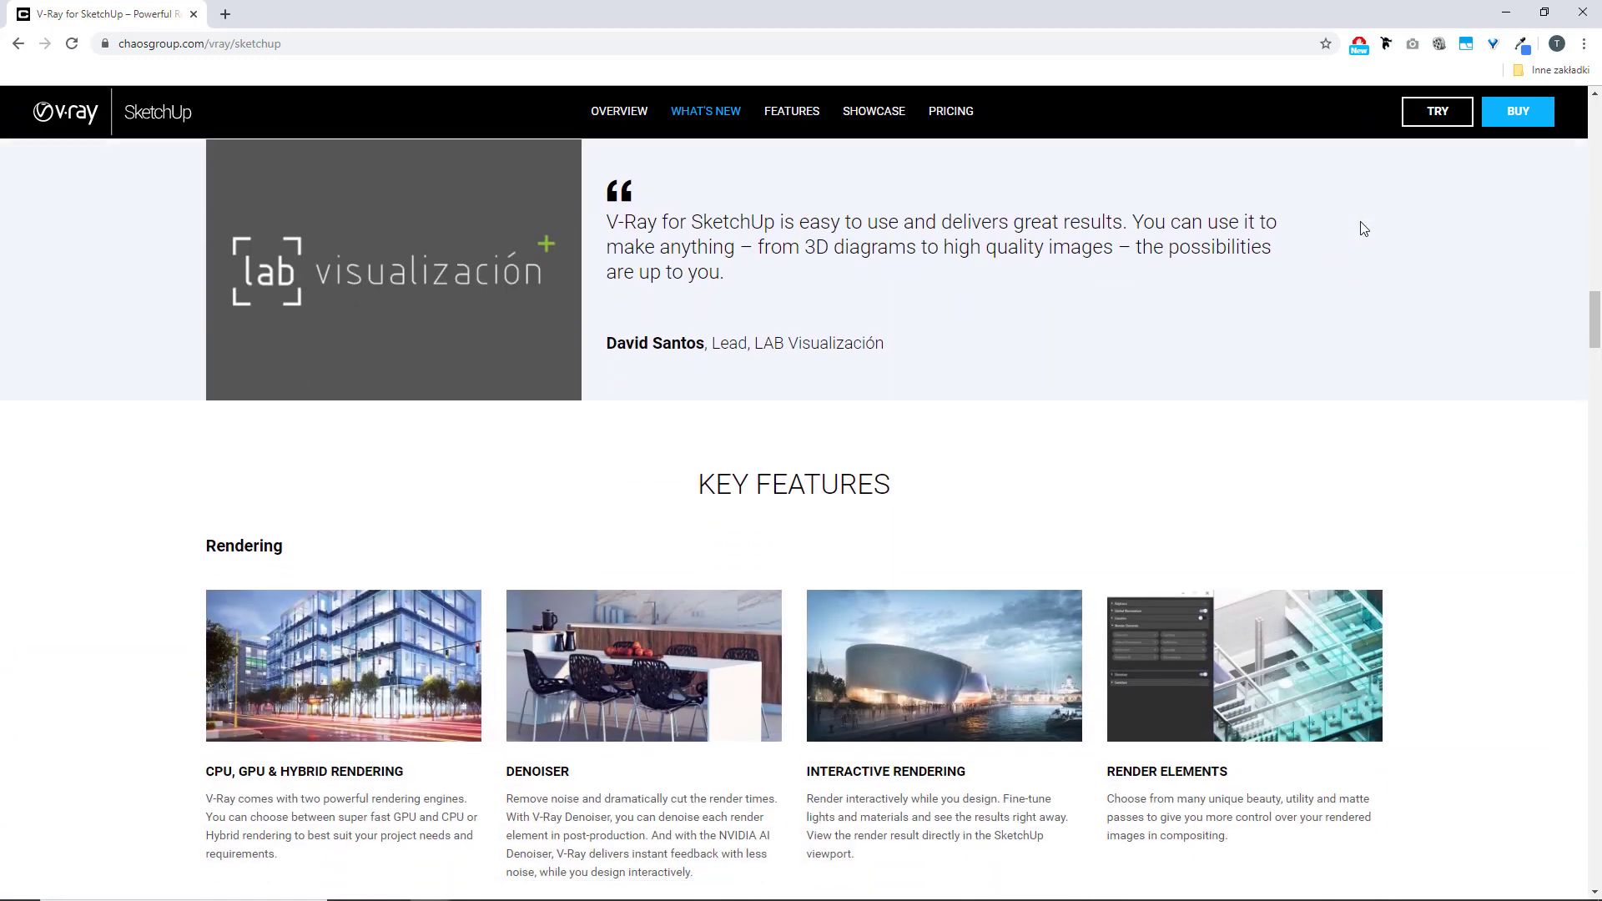
scroll(1363, 228, down, 6)
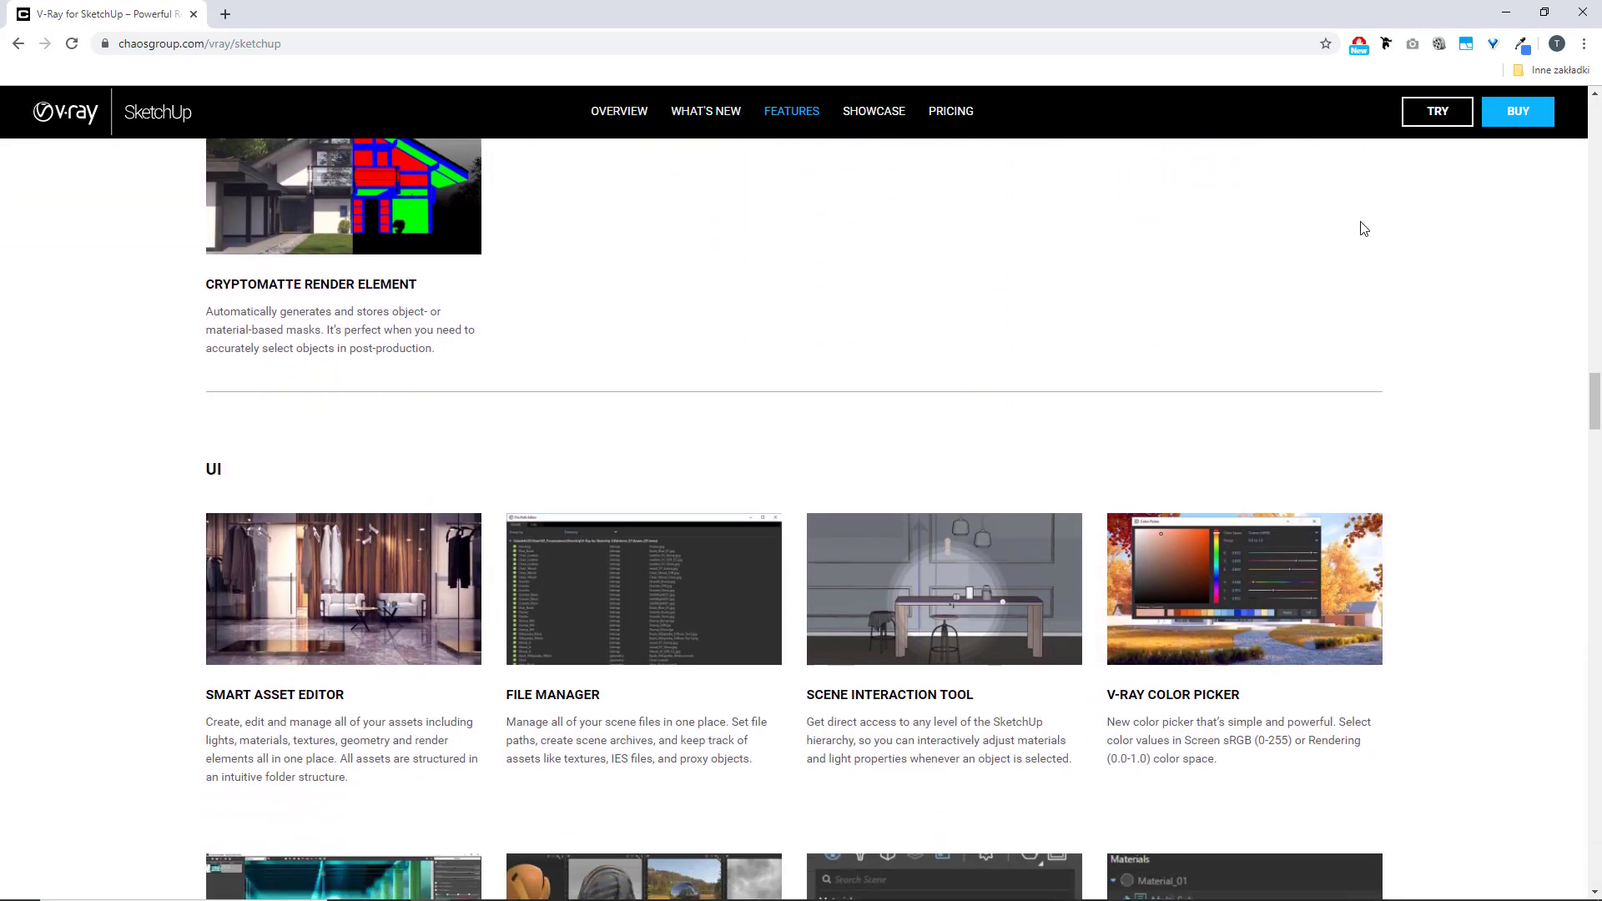
scroll(1363, 228, down, 2)
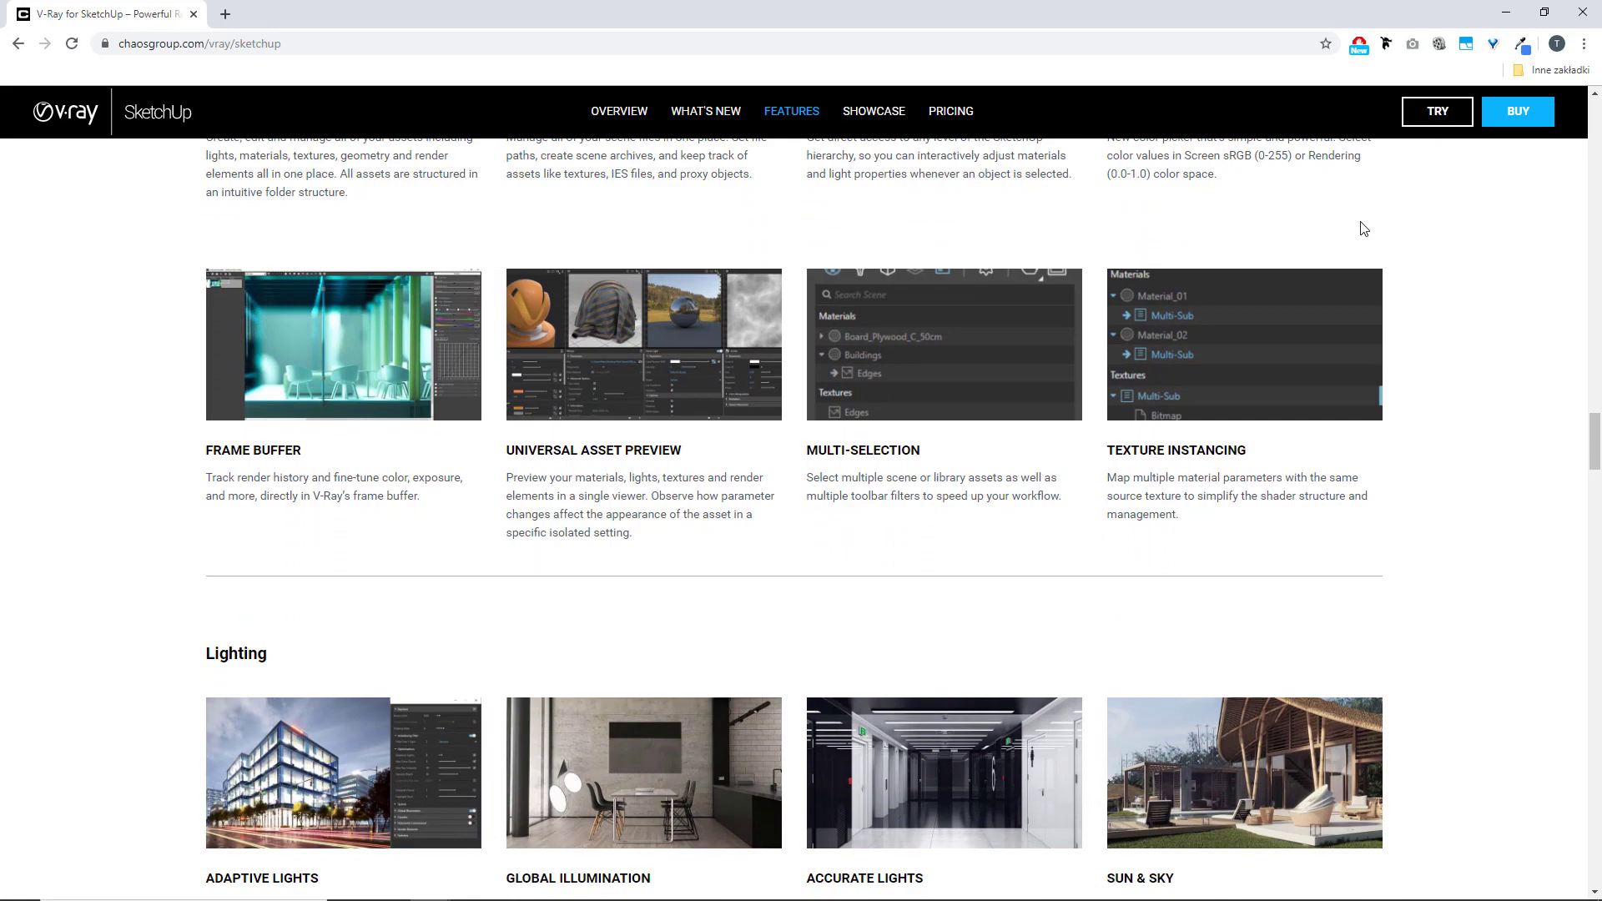